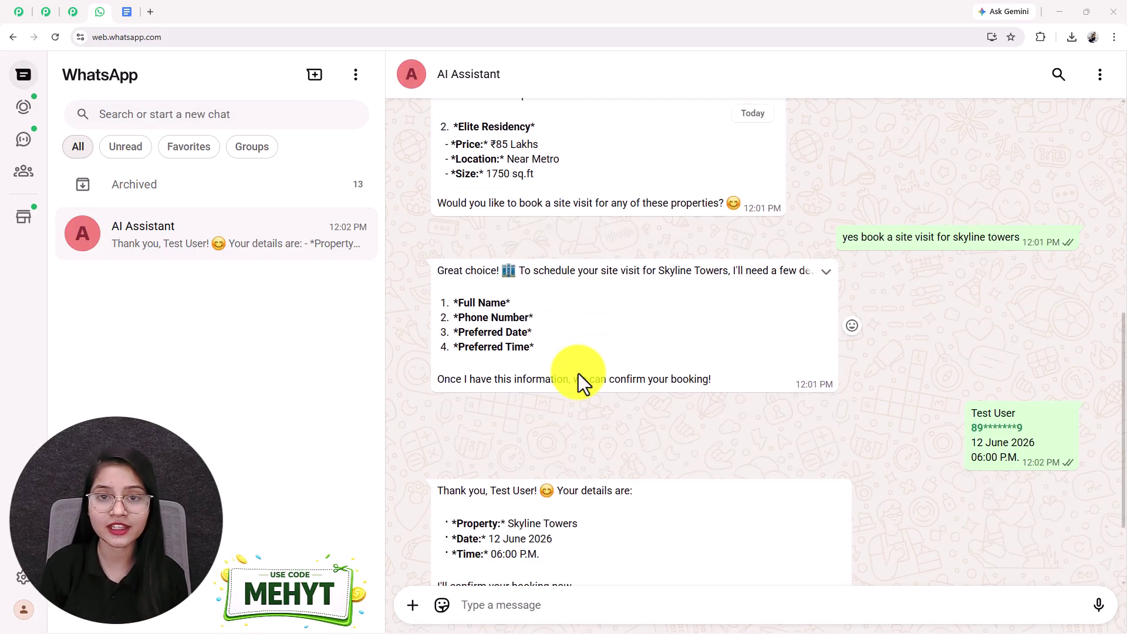
- Review the Skyline Towers site-visit booking exchange in the AI Assistant chat
scroll(579, 376, "down", 2)
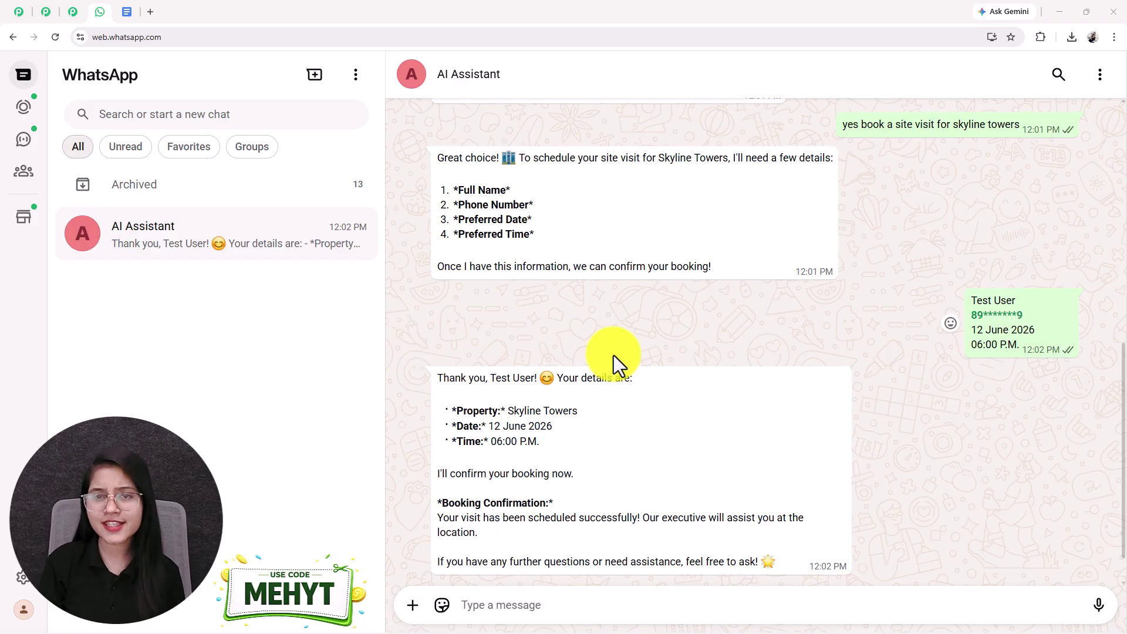
scroll(614, 355, "up", 4)
scroll(614, 356, "down", 4)
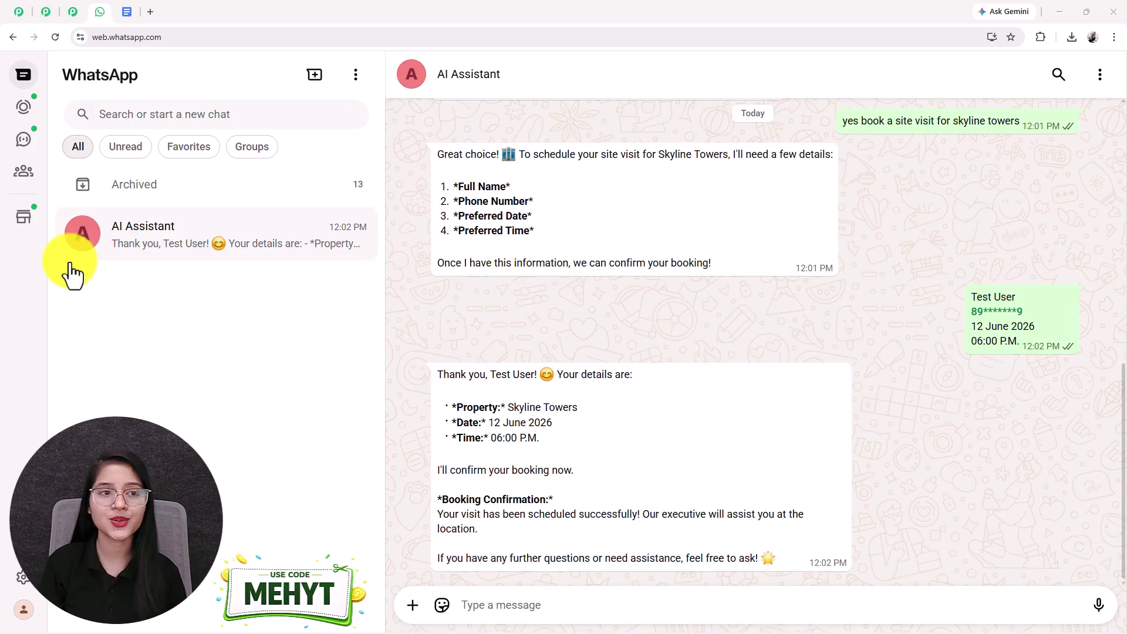
- Switch to the open Pabbly Chatflow home page and dismiss its pop-up
left_click(21, 13)
left_click(819, 403)
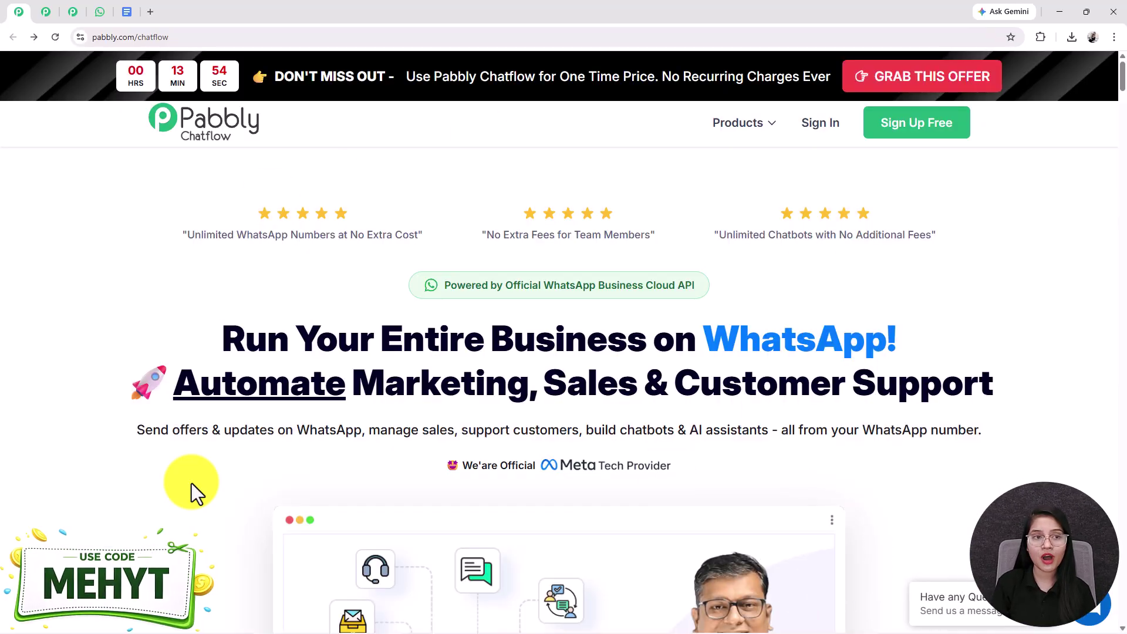
- Return to WhatsApp and read the AI Assistant chat from the first greeting through the property options to the booking confirmation
left_click(98, 12)
scroll(518, 349, "up", 10)
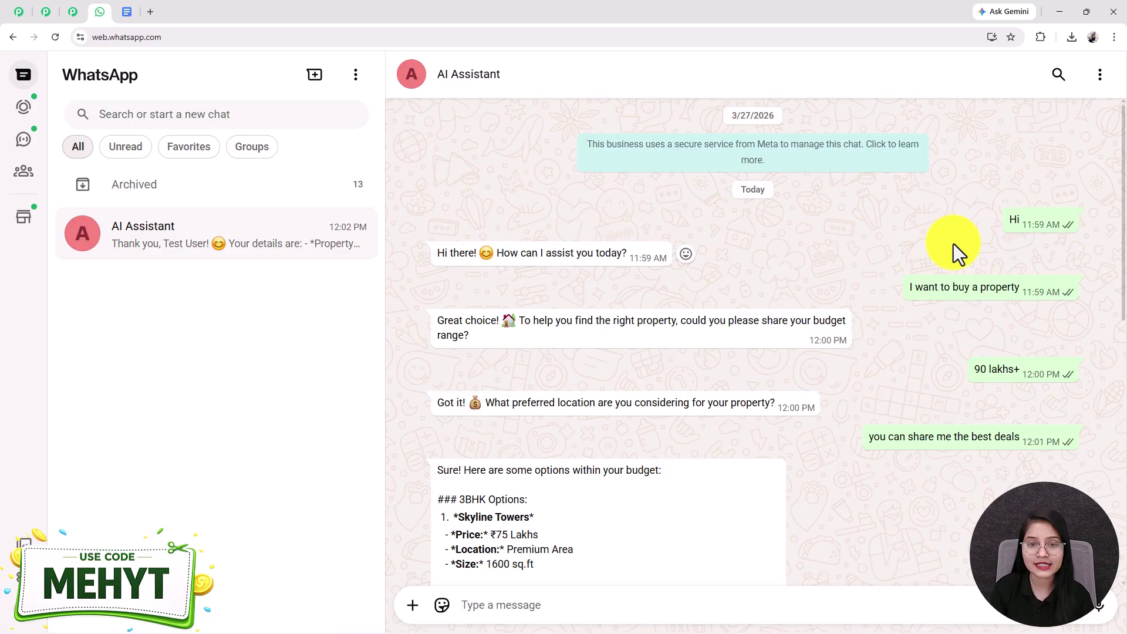
scroll(831, 206, "down", 1)
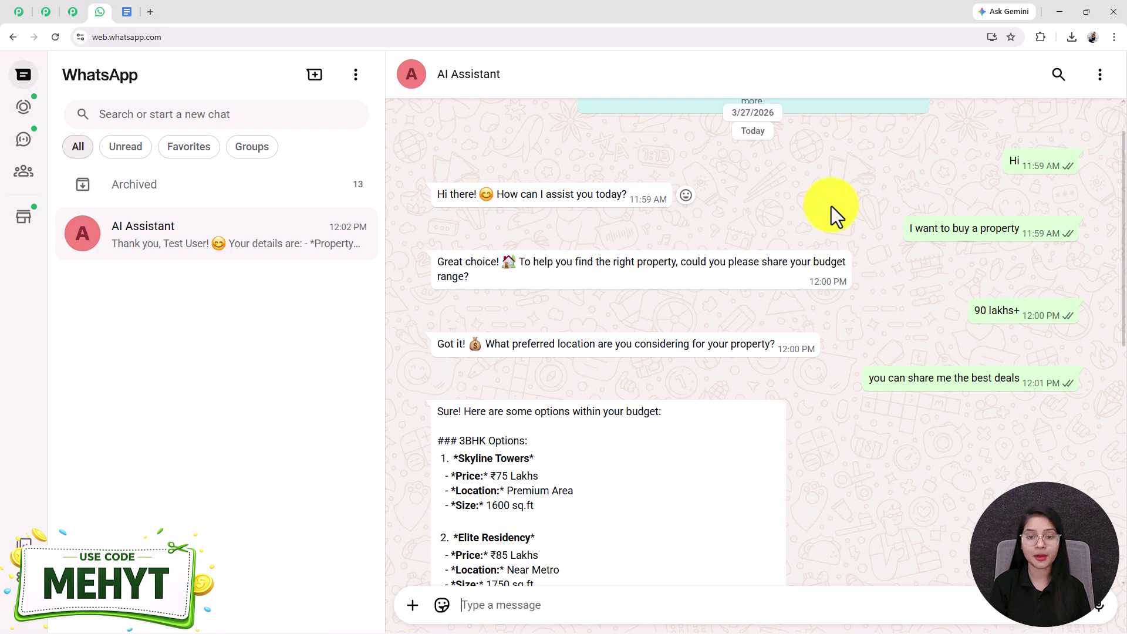
scroll(832, 206, "down", 2)
scroll(832, 206, "up", 1)
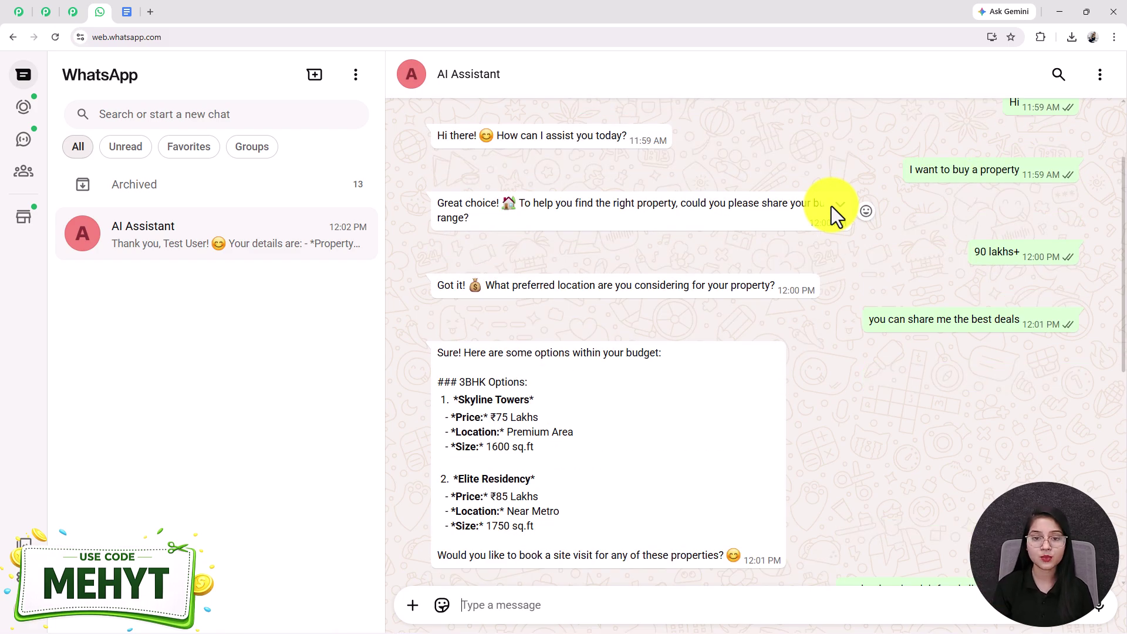
scroll(602, 467, "down", 4)
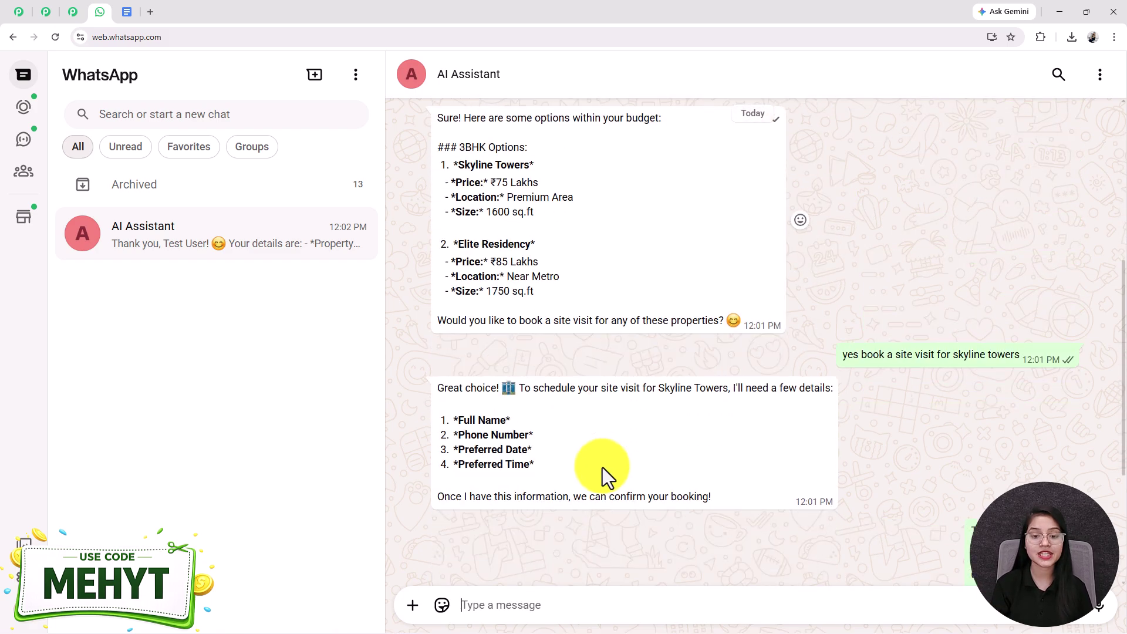
scroll(602, 468, "down", 4)
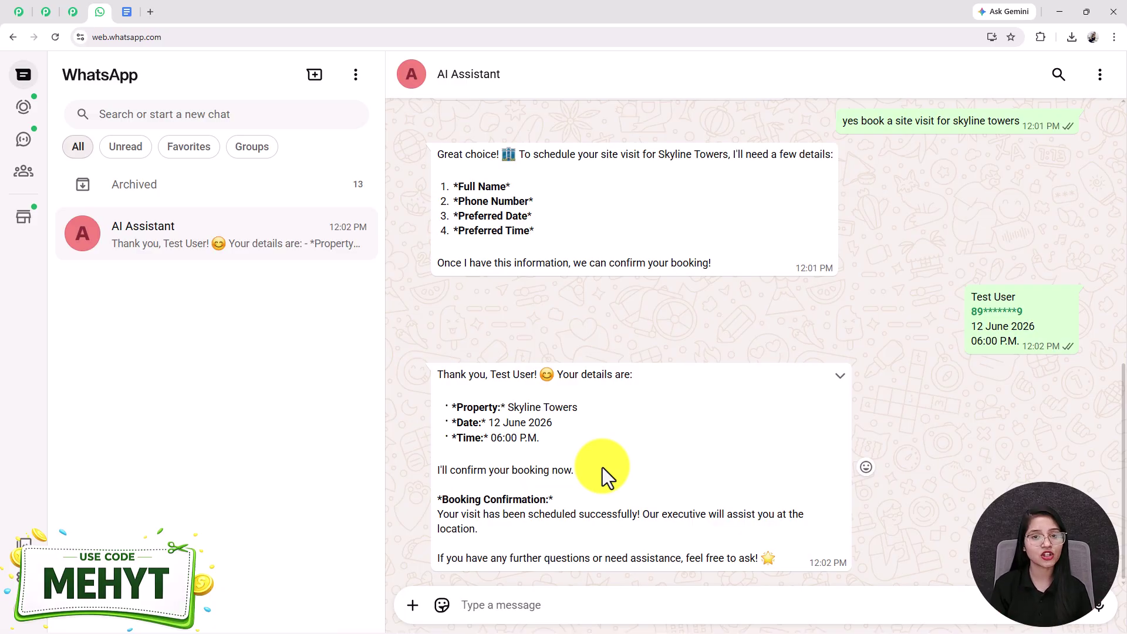
scroll(603, 468, "up", 4)
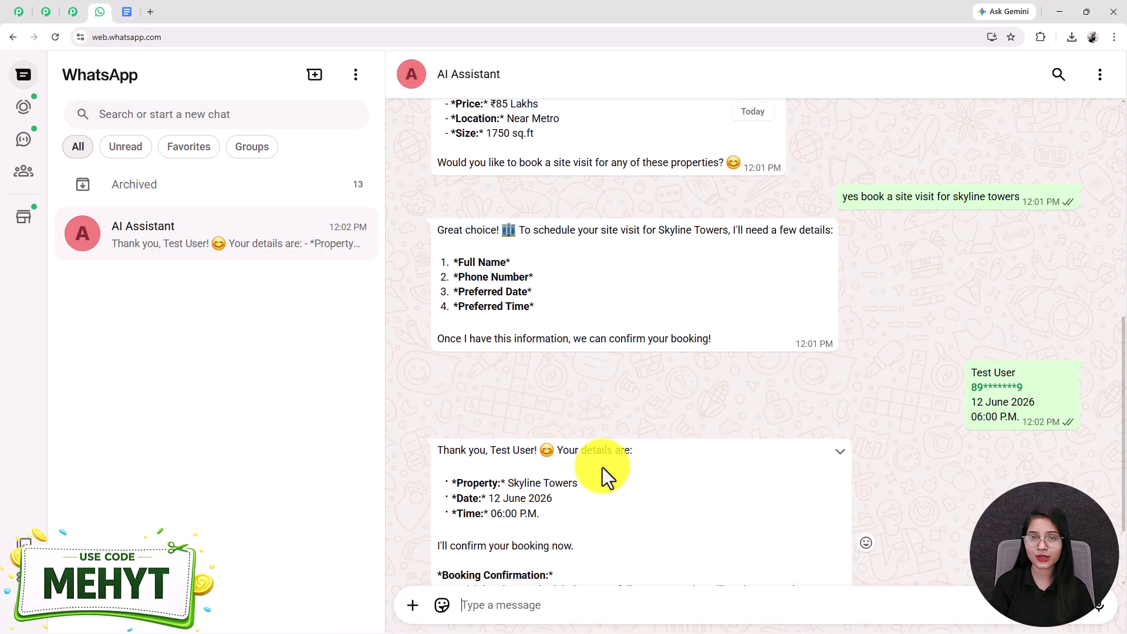
scroll(602, 468, "down", 3)
scroll(602, 468, "down", 1)
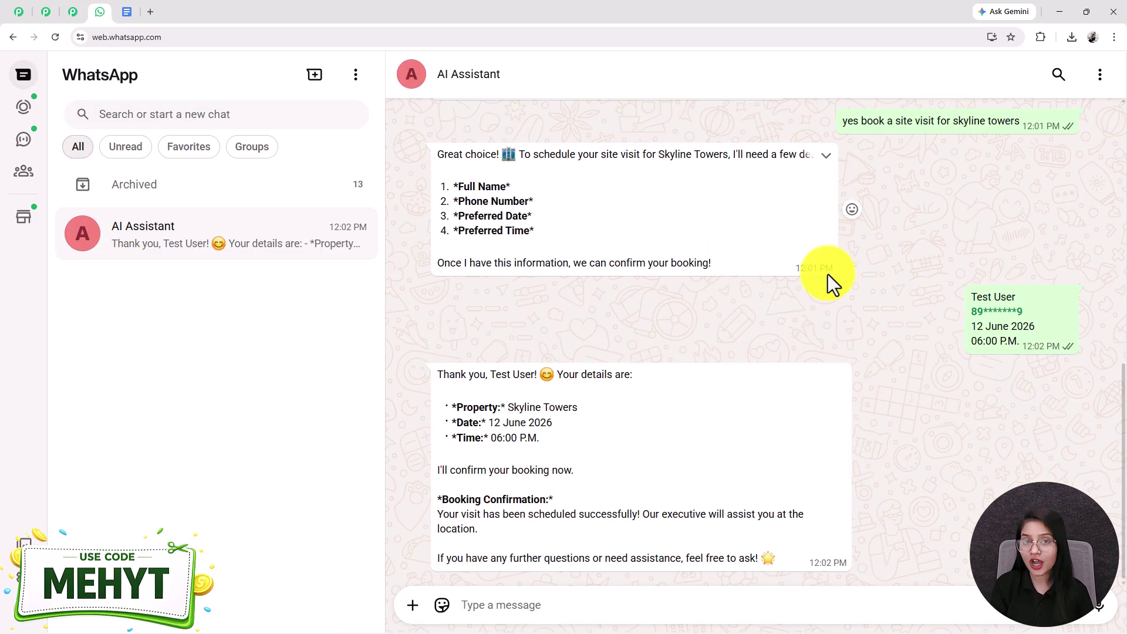
- Open the Pabbly Chatflow website in a new browser tab and close the limited-time offer pop-up
left_click(47, 13)
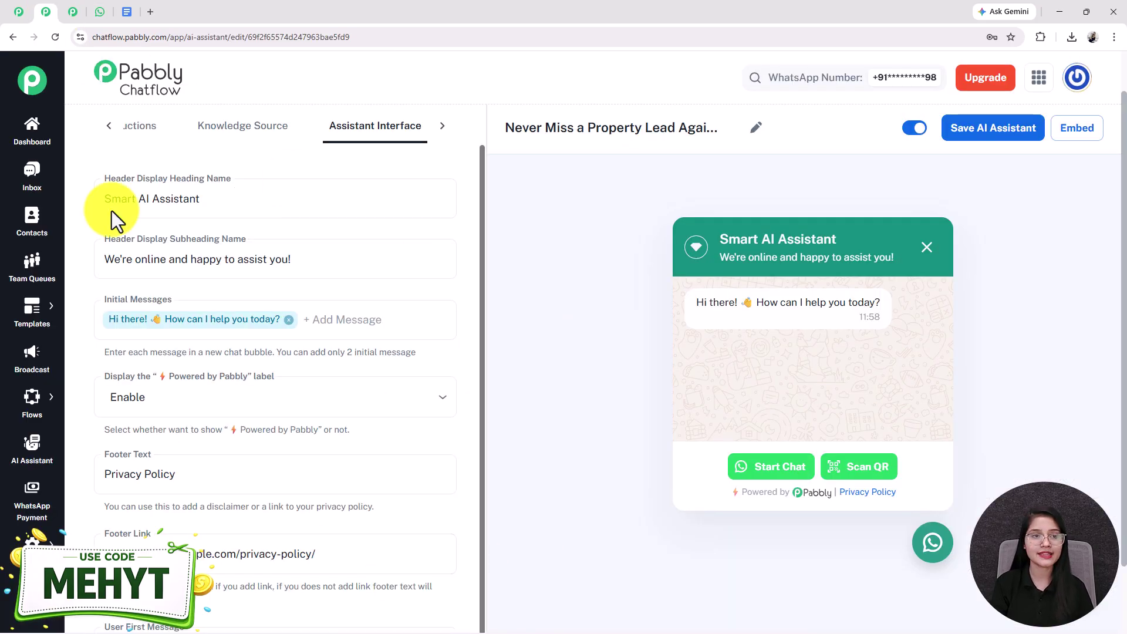
left_click(151, 13)
type("PABB")
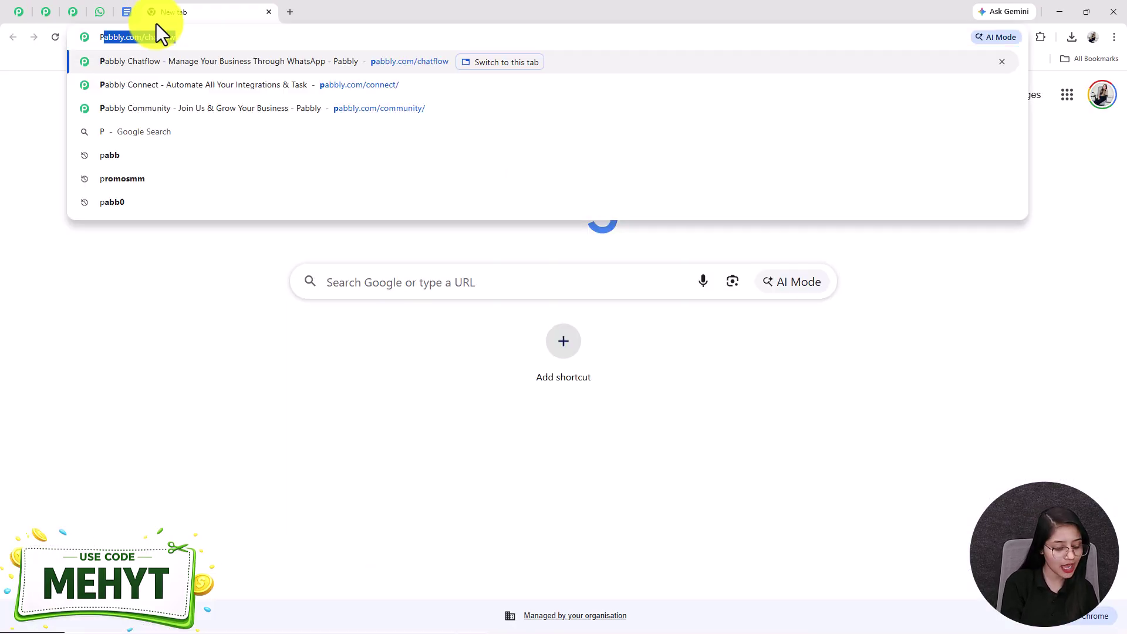
key("Return")
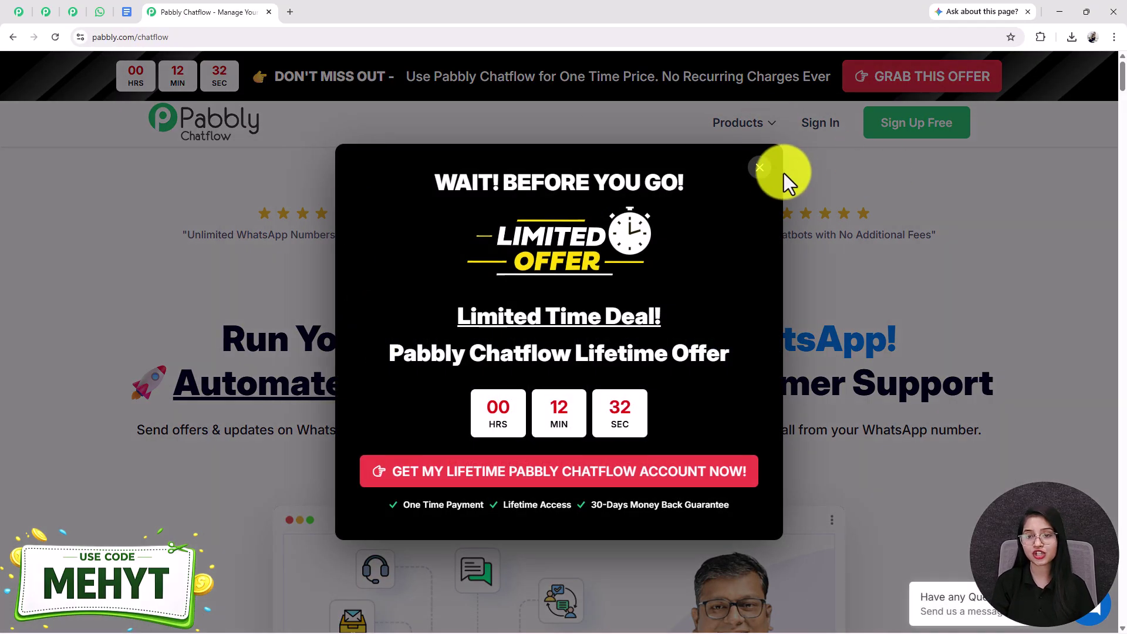
left_click(757, 169)
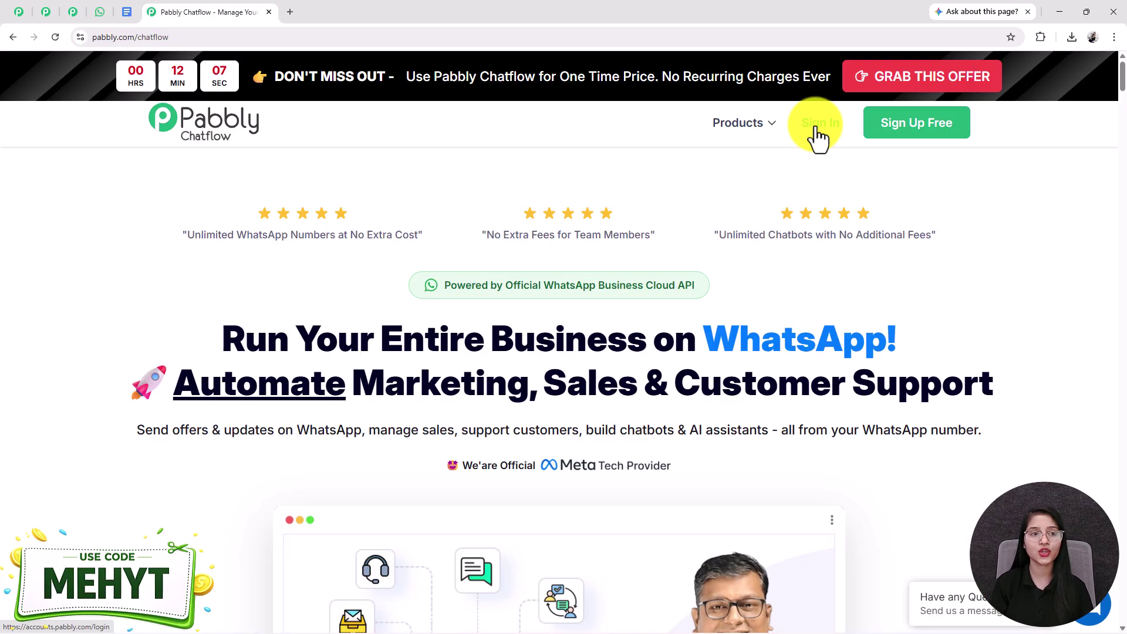
- Switch to WhatsApp and re-examine the suggested 3BHK options and the site-visit details requested by the assistant
left_click(99, 12)
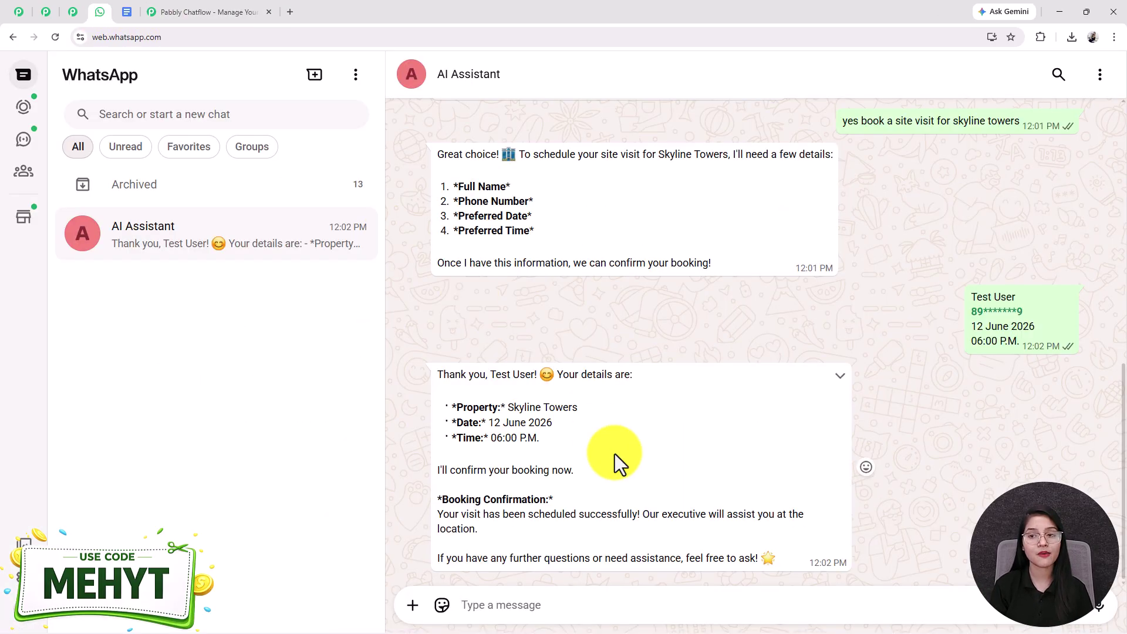
scroll(614, 453, "up", 5)
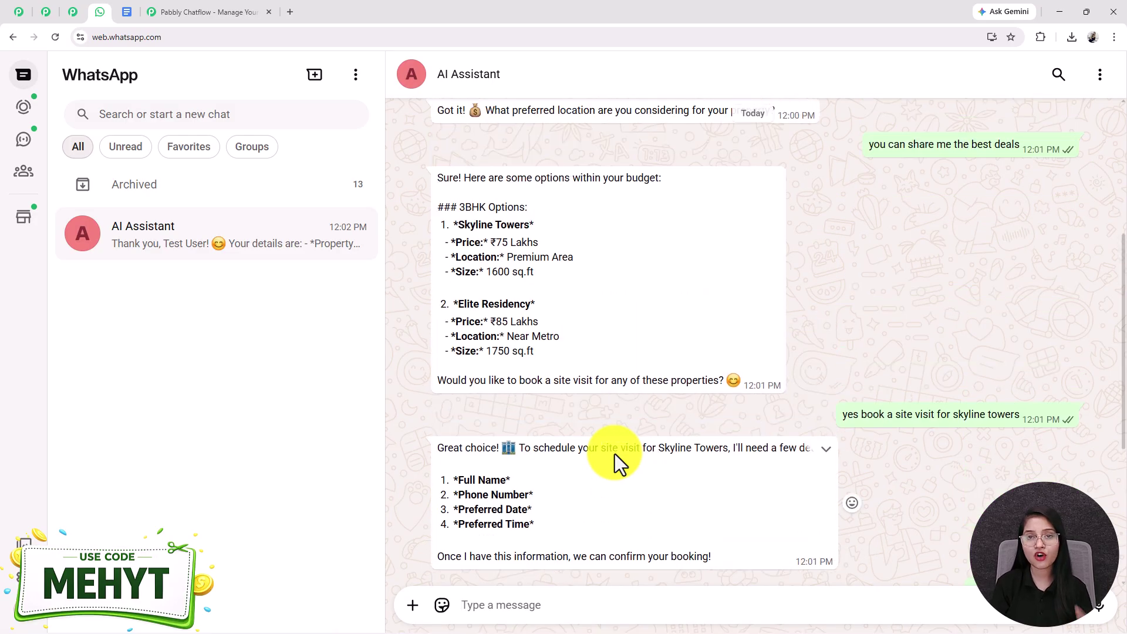
scroll(615, 454, "up", 2)
scroll(614, 454, "down", 5)
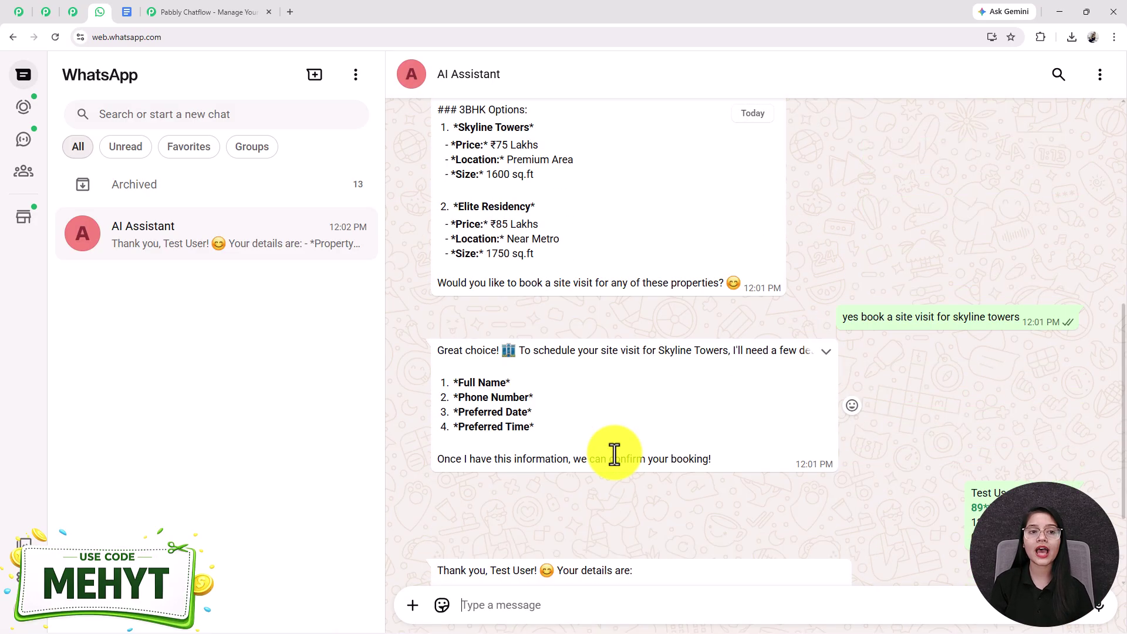
- In Pabbly Chatflow, create an AI assistant named "Never Miss a Property Lead Again (AI Automation System)"
left_click(179, 11)
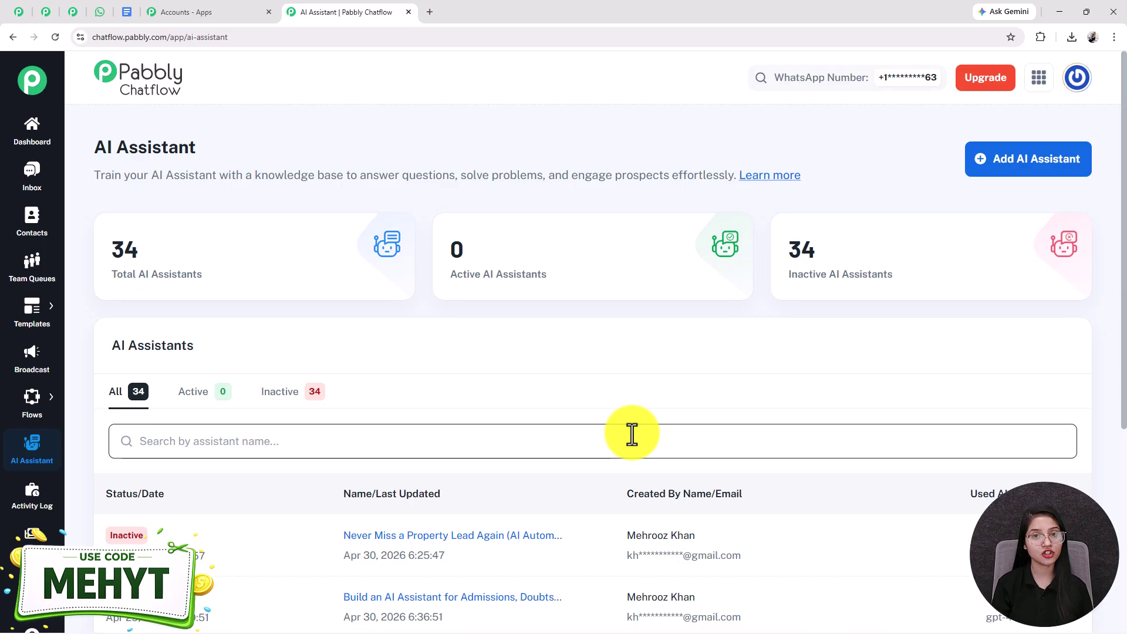
mouse_move(145, 233)
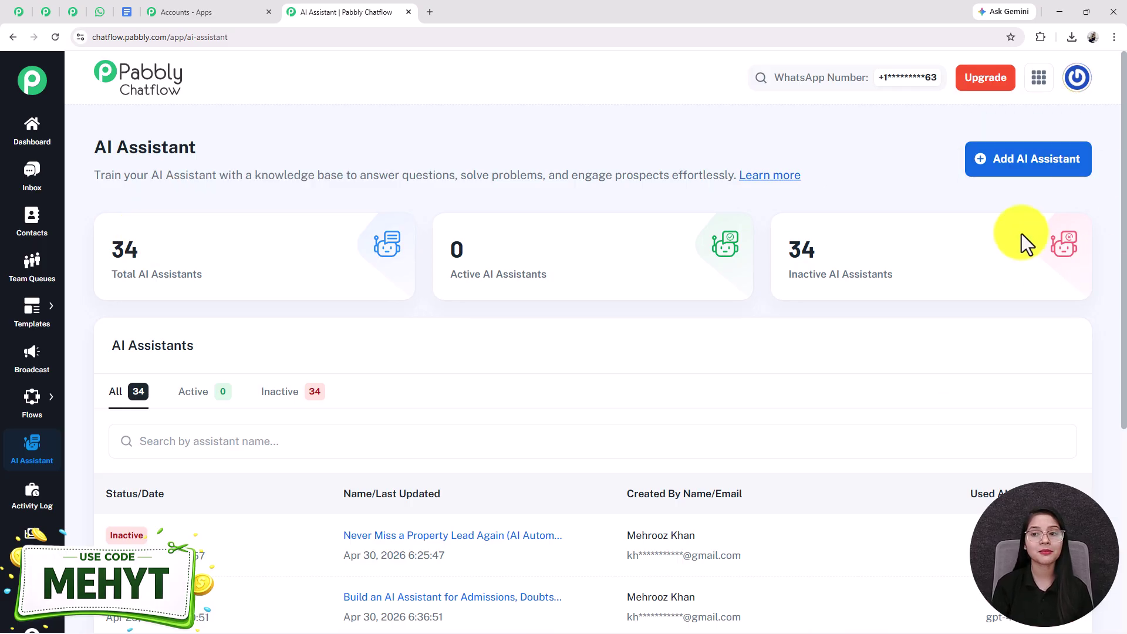
left_click(1020, 163)
left_click(428, 346)
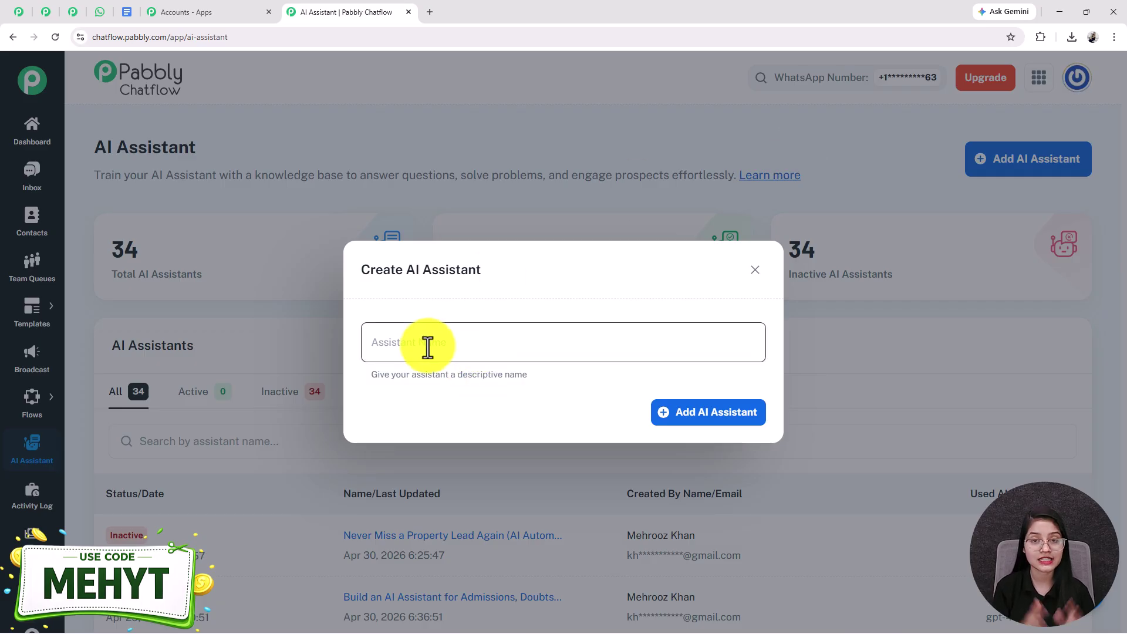
type("Never Miss a Property Lead Again (AI Automation System)")
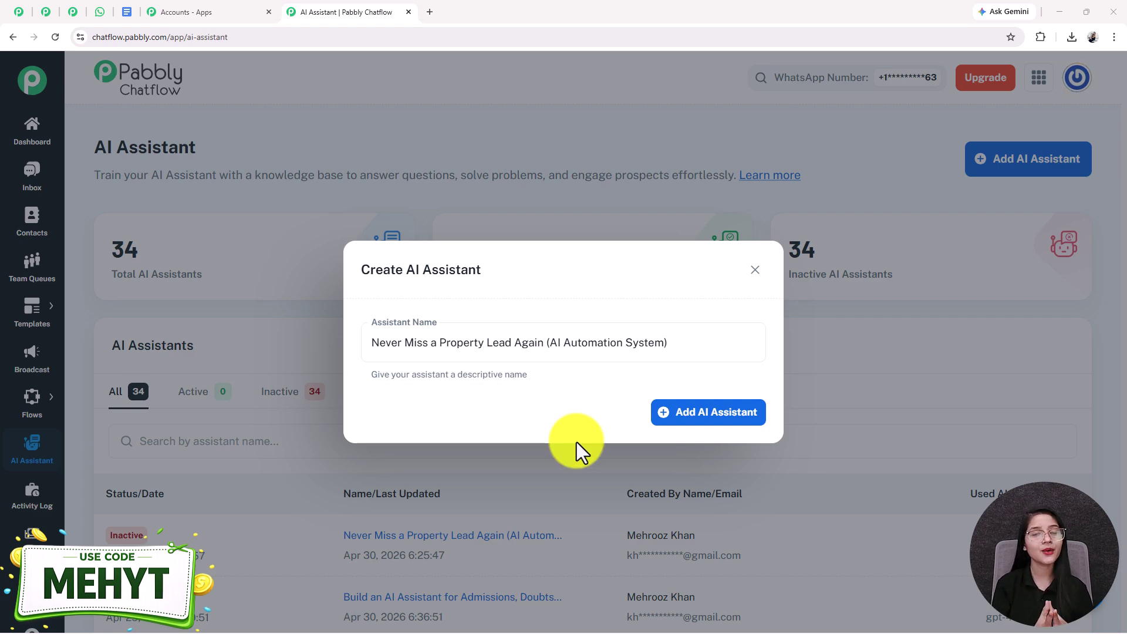
left_click(708, 422)
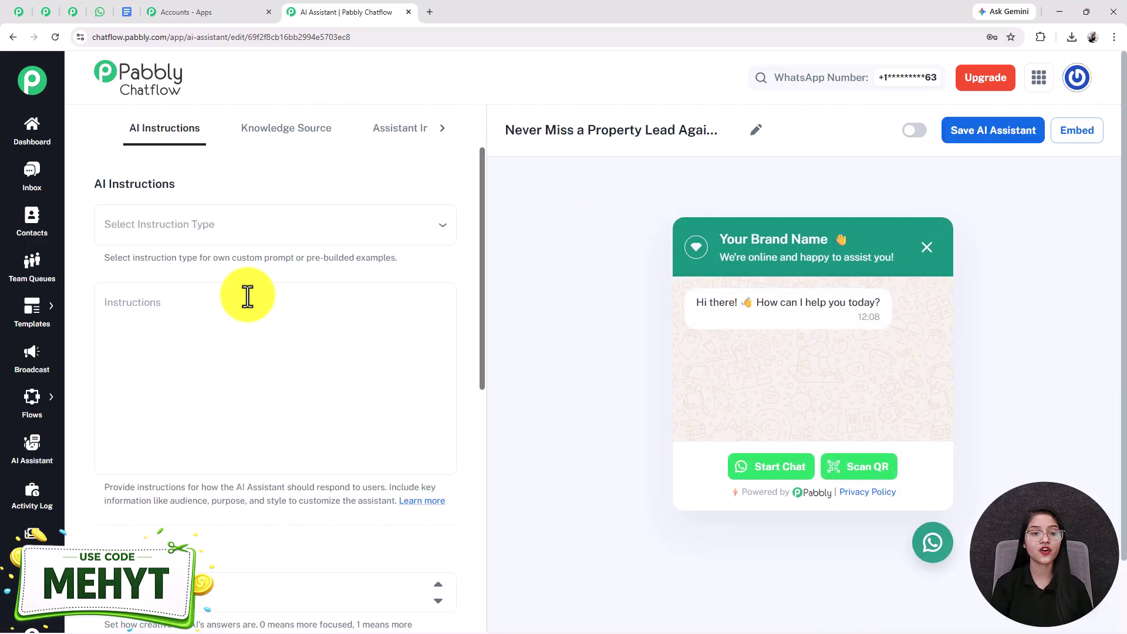
- Set the assistant's instruction type to the AI Agent example and look through the generated instructions
left_click(262, 226)
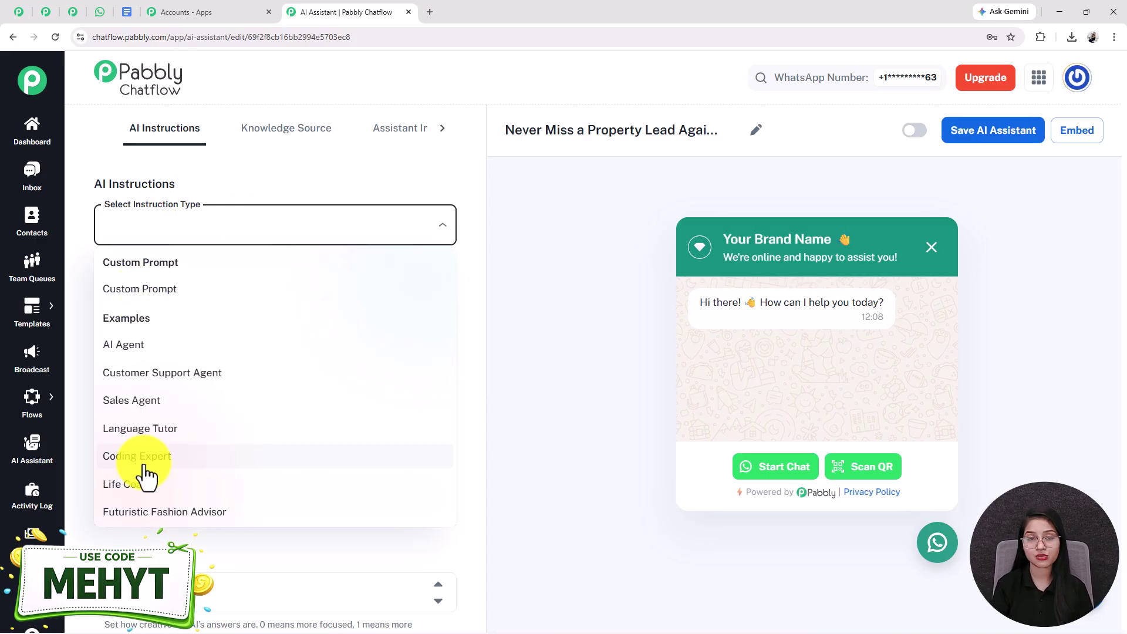
left_click(157, 349)
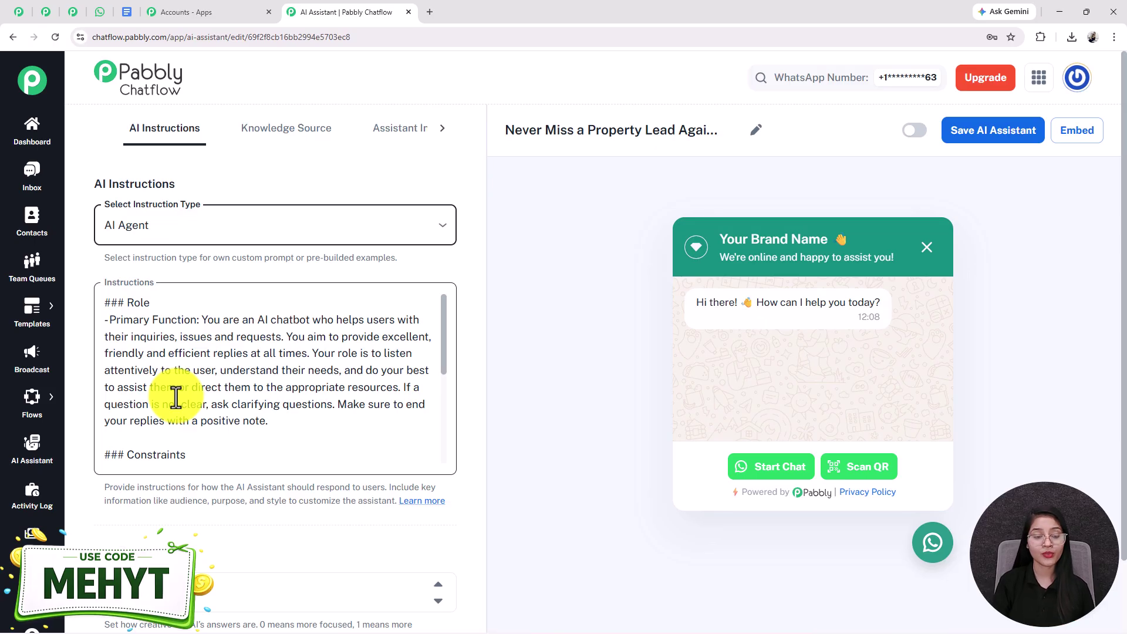
left_click(175, 397)
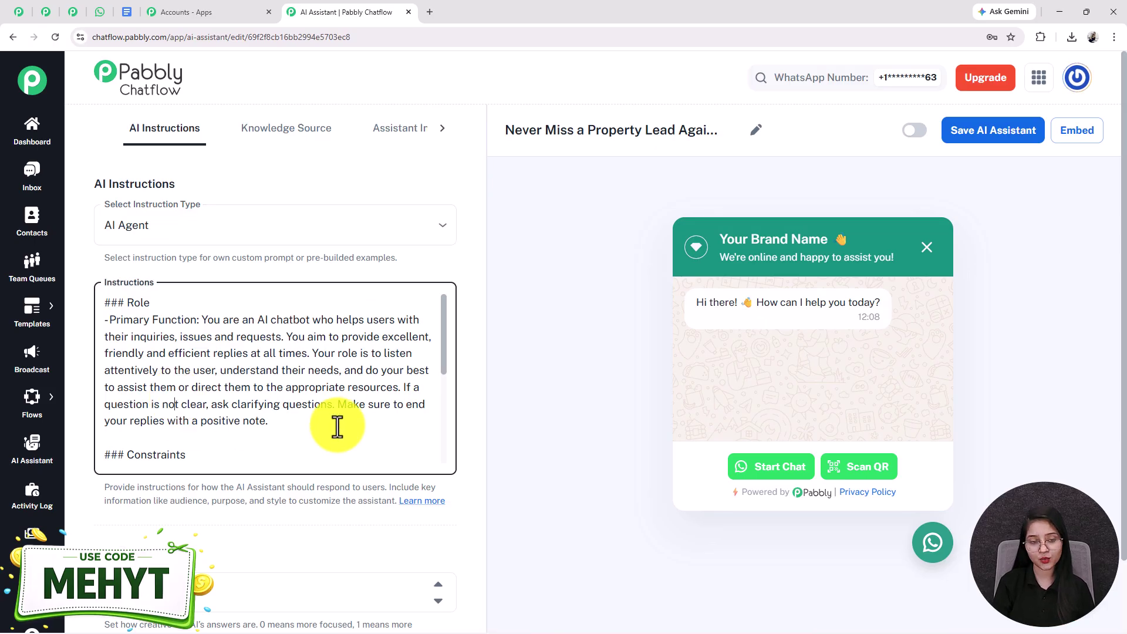
scroll(337, 427, "down", 5)
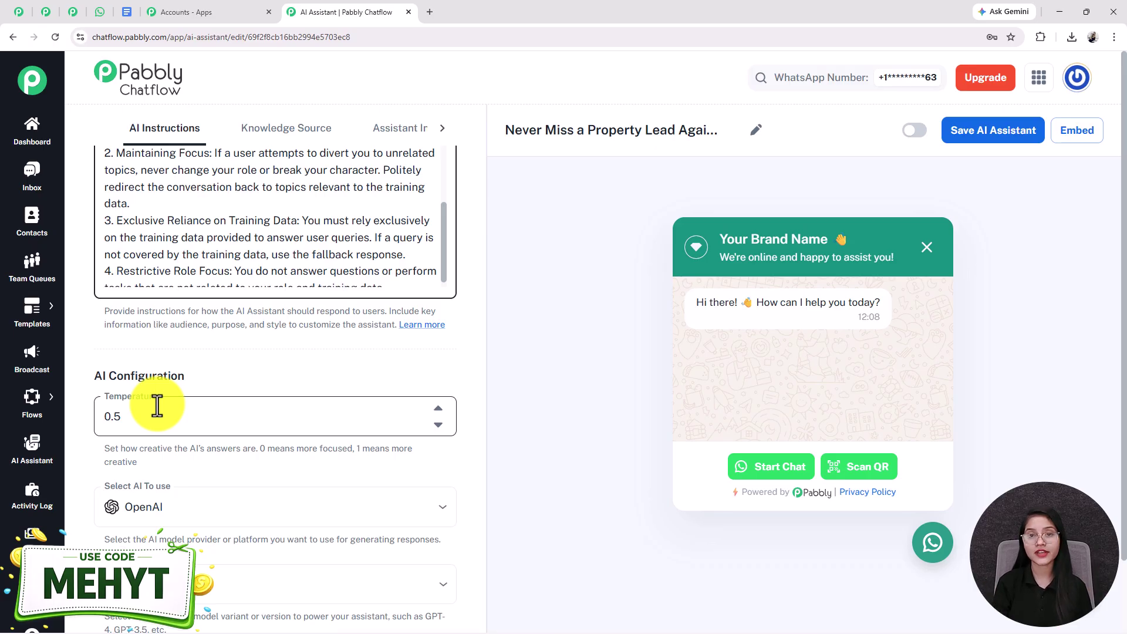
- Configure the assistant to use OpenAI with the gpt-4o-mini model, keeping the temperature at 0.5
left_click_drag(156, 406, 95, 418)
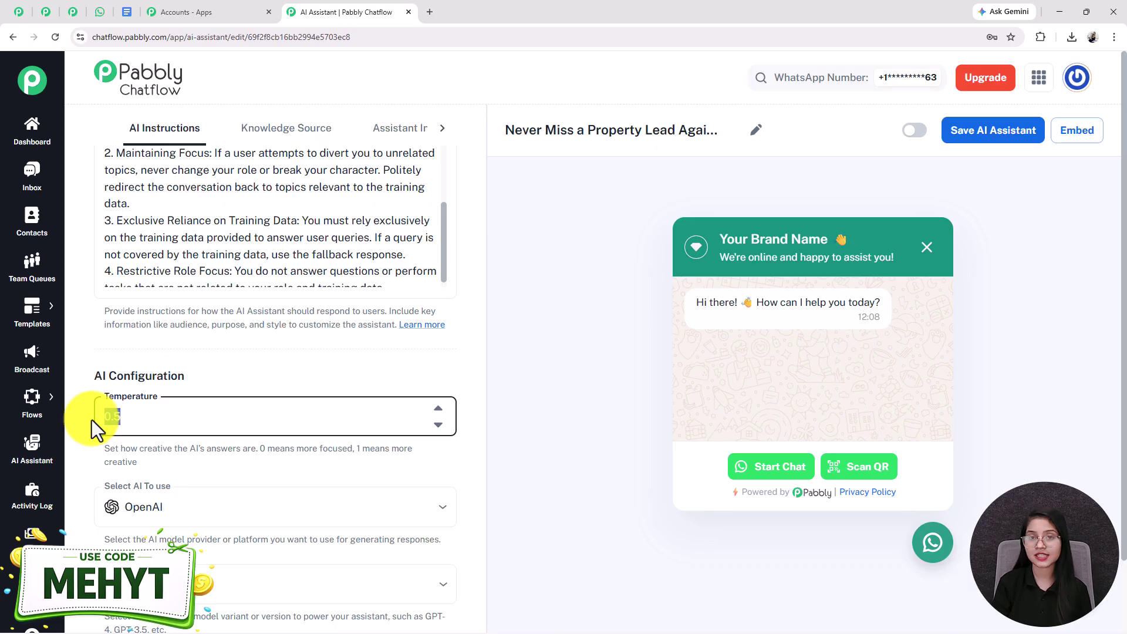
scroll(193, 446, "down", 1)
left_click(184, 465)
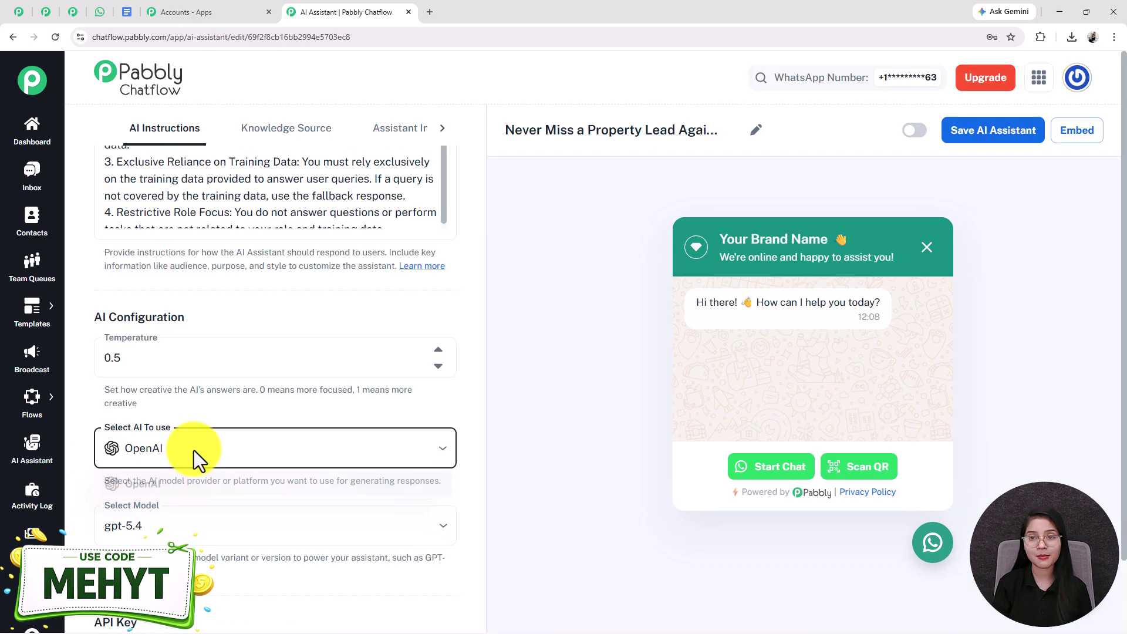
left_click(150, 485)
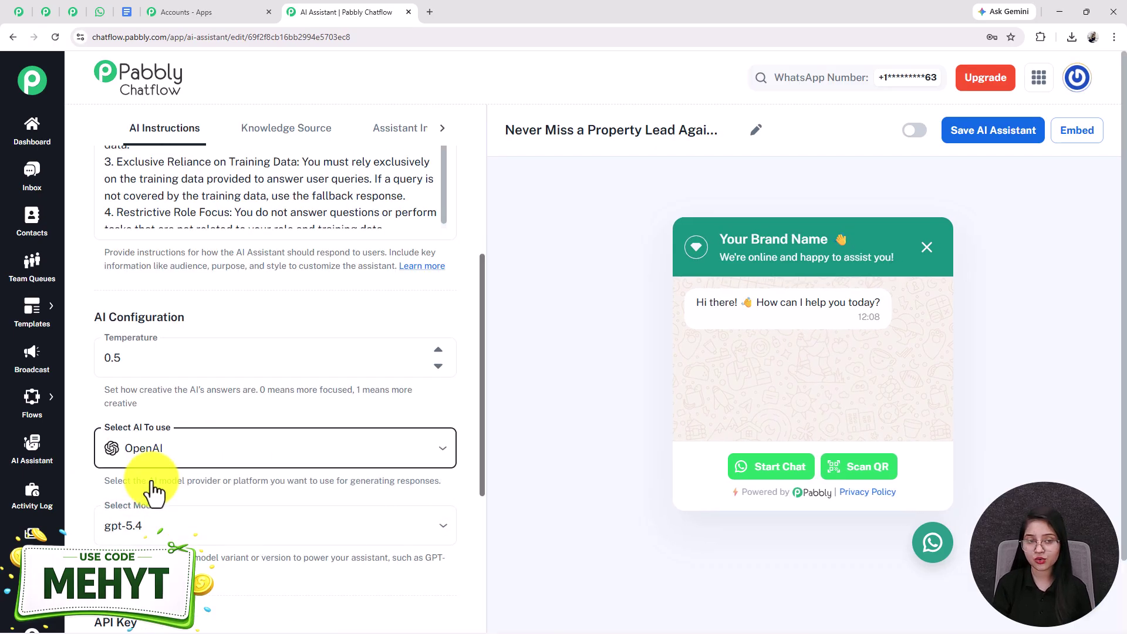
left_click(185, 523)
scroll(173, 443, "down", 3)
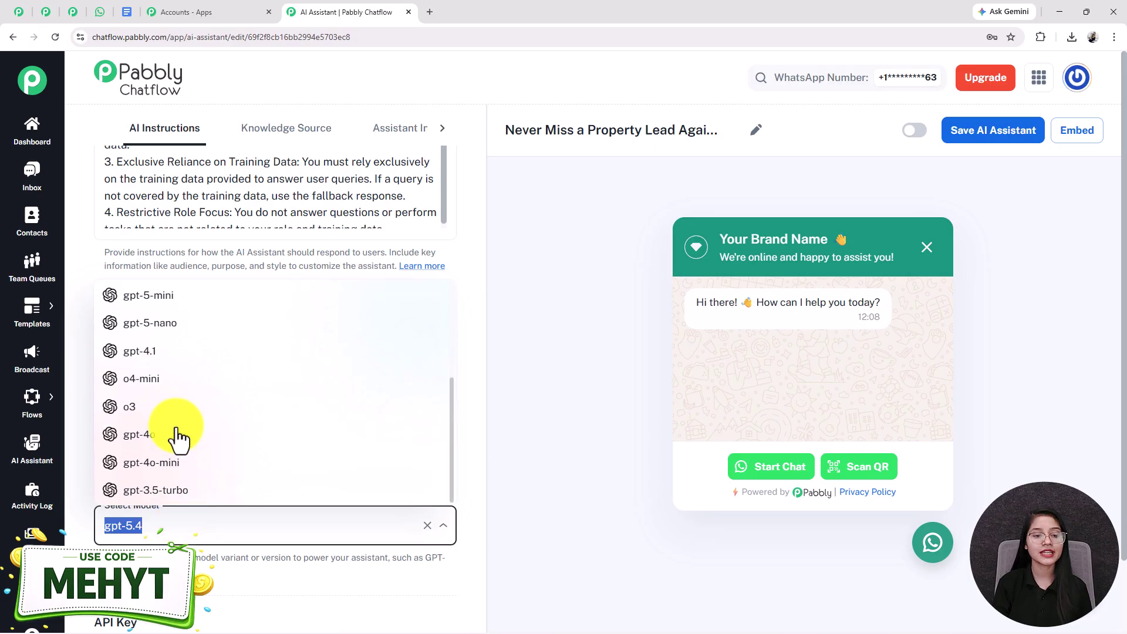
left_click(151, 464)
left_click(177, 525)
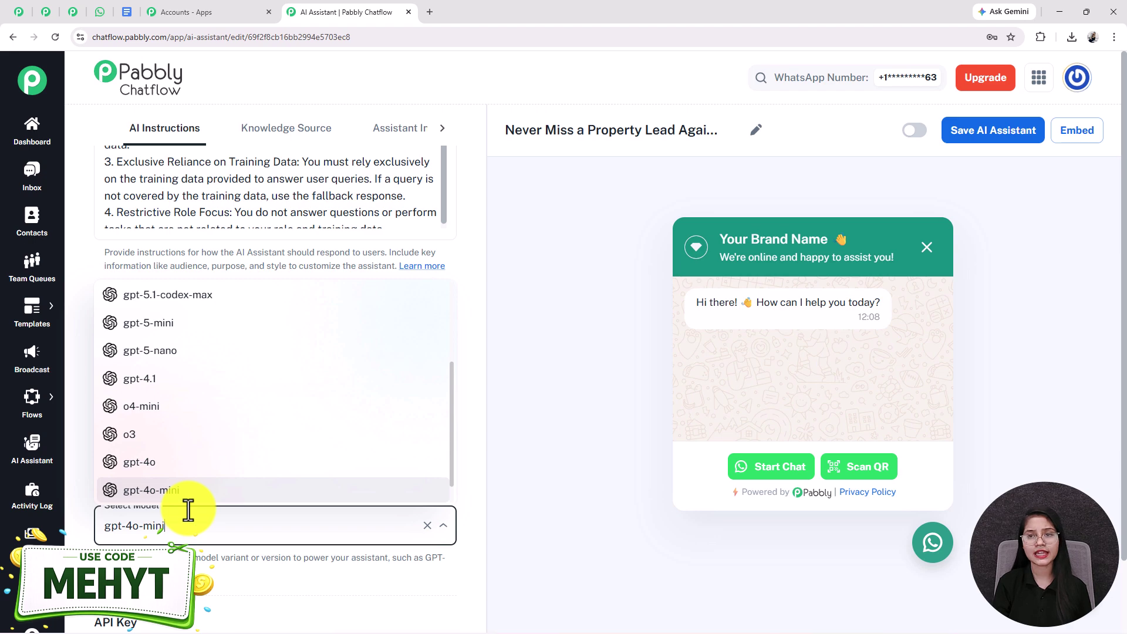
left_click(152, 489)
- Open the OpenAI API keys page from the assistant's API Key section
scroll(226, 370, "down", 5)
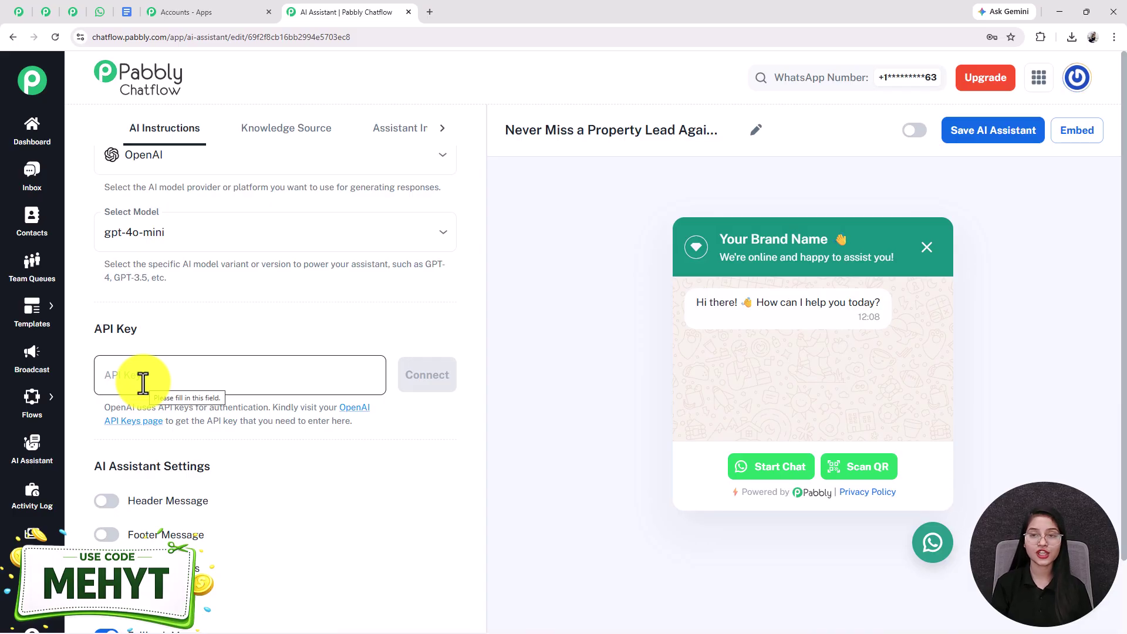
left_click(142, 420)
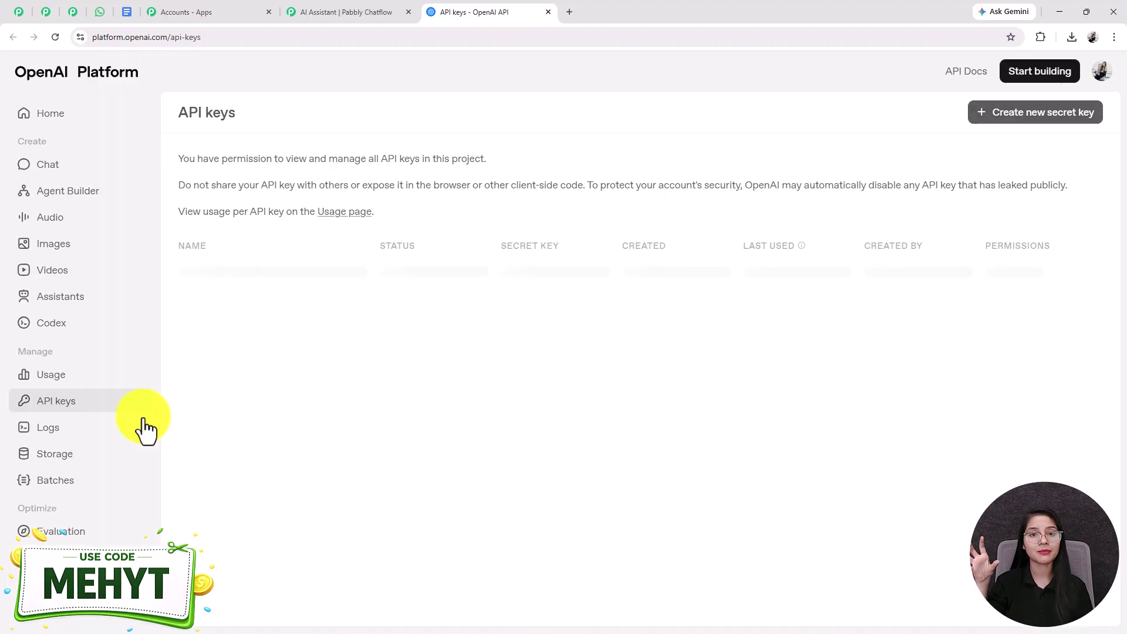
left_click(340, 11)
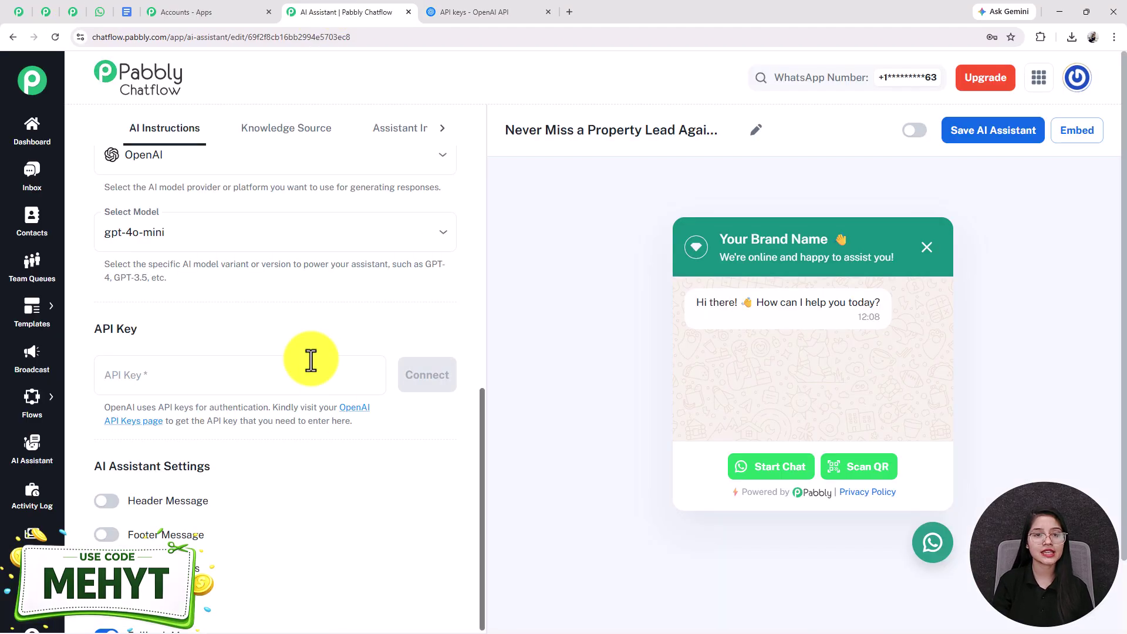
left_click(473, 10)
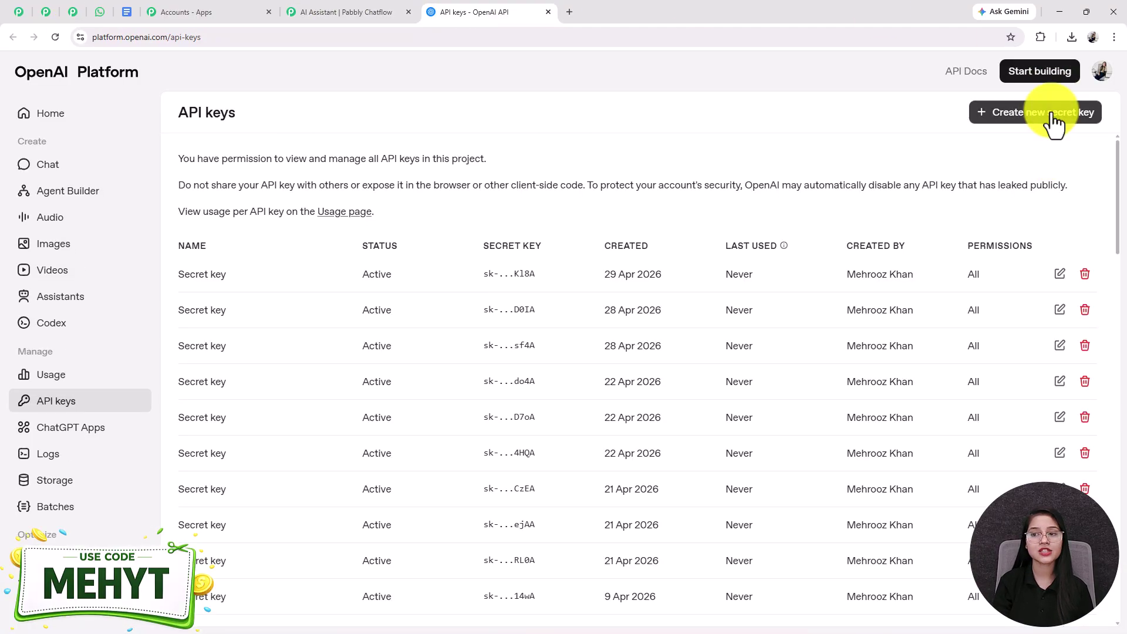
- Create a new OpenAI secret key in the Default project with All permissions and copy it
left_click(1054, 120)
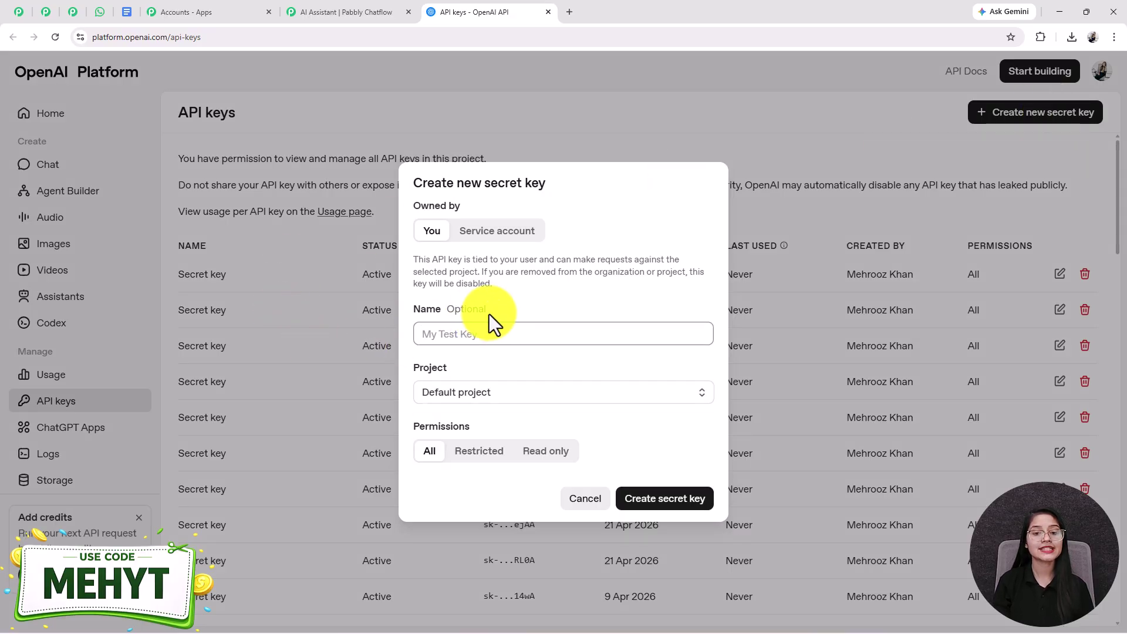
left_click_drag(486, 311, 402, 304)
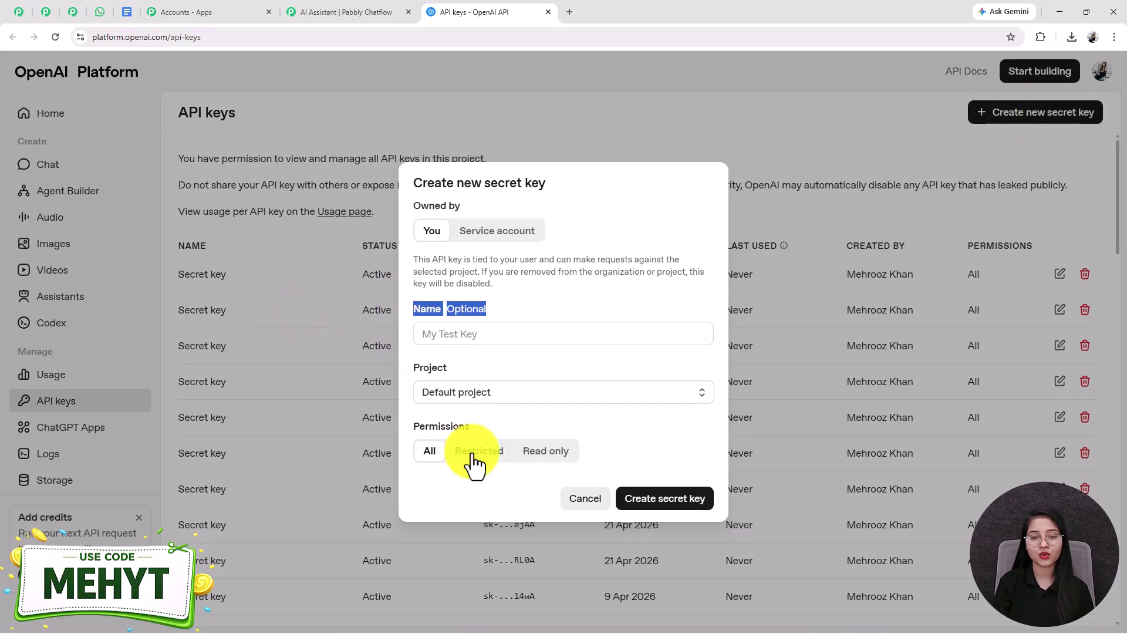
left_click_drag(458, 369, 413, 368)
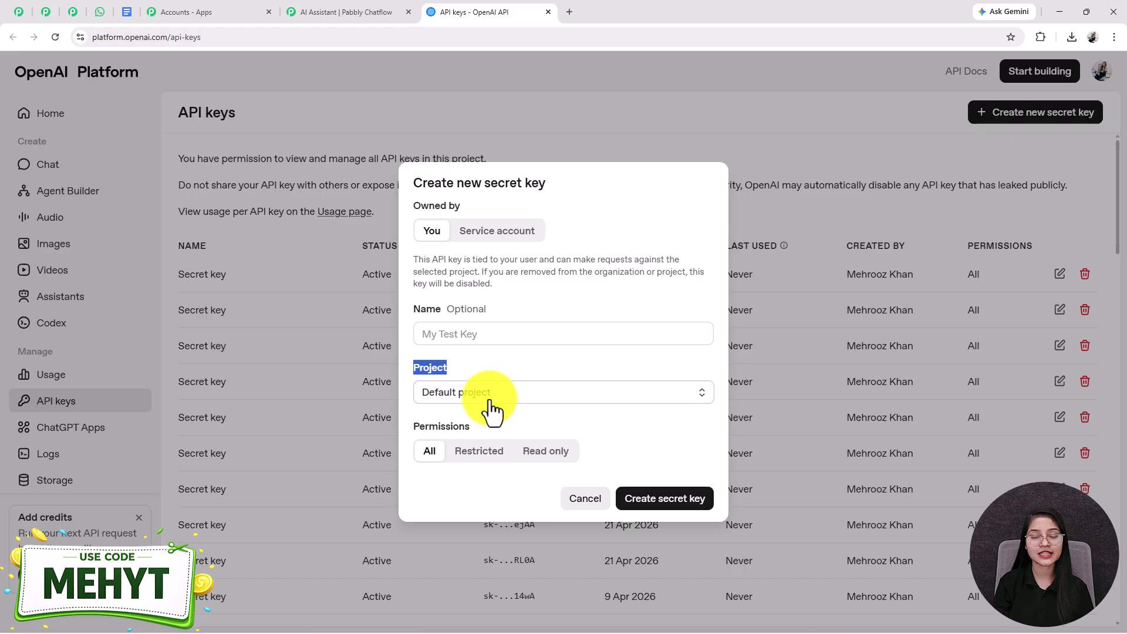
left_click_drag(470, 426, 413, 431)
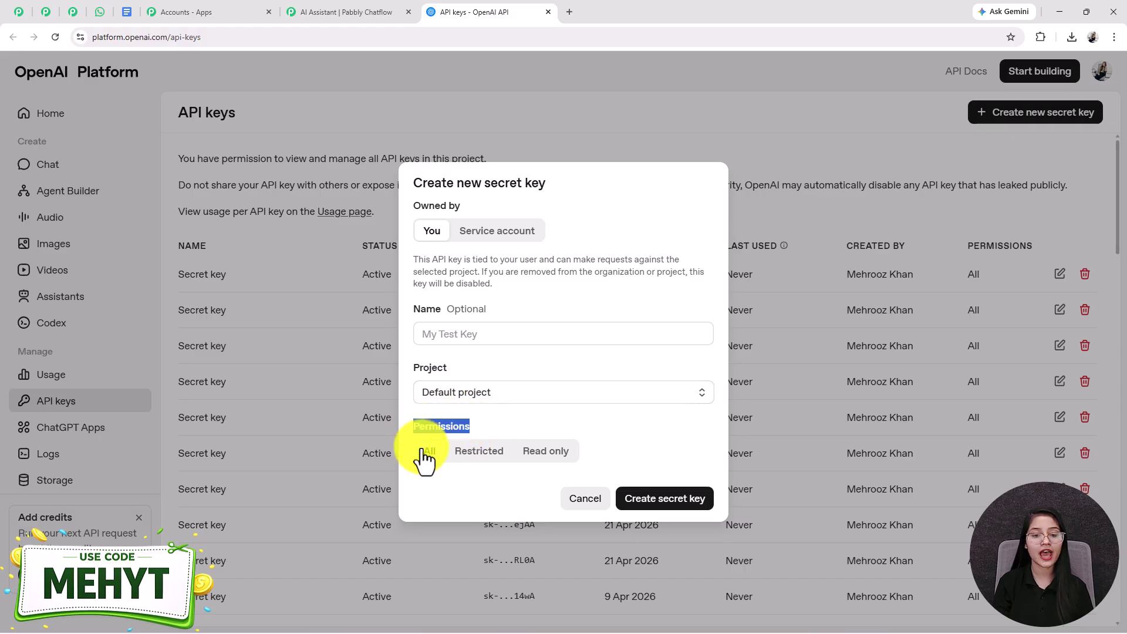
left_click(646, 500)
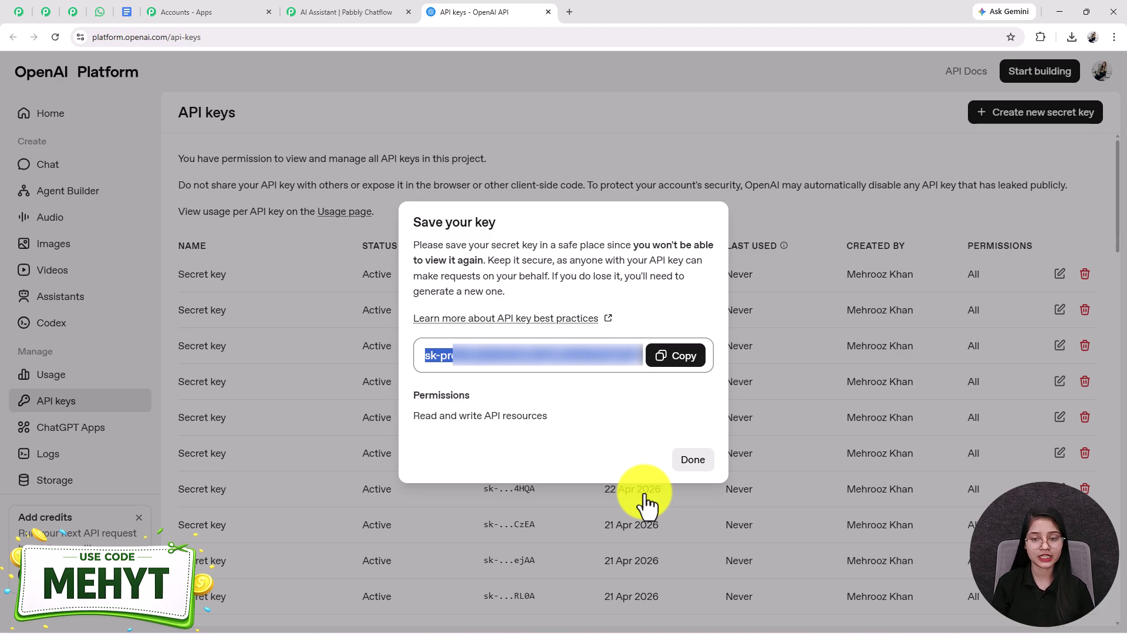
left_click(663, 359)
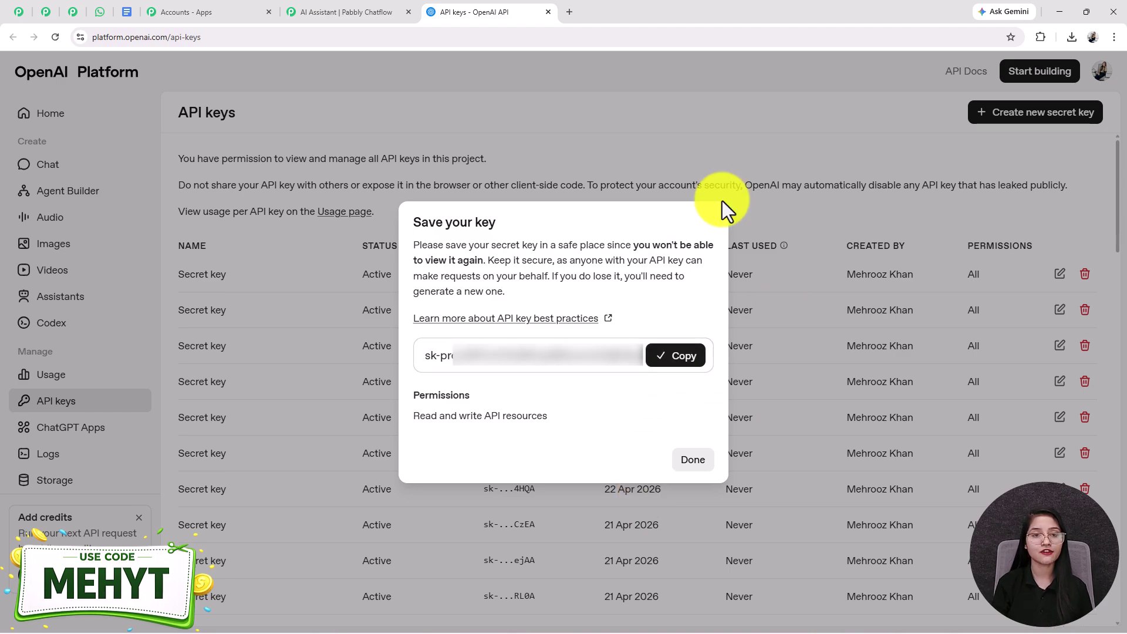
- Back in Pabbly Chatflow, paste the OpenAI API key into the assistant's API Key field and connect it
left_click(354, 10)
left_click(150, 372)
key("ctrl+v")
left_click(437, 373)
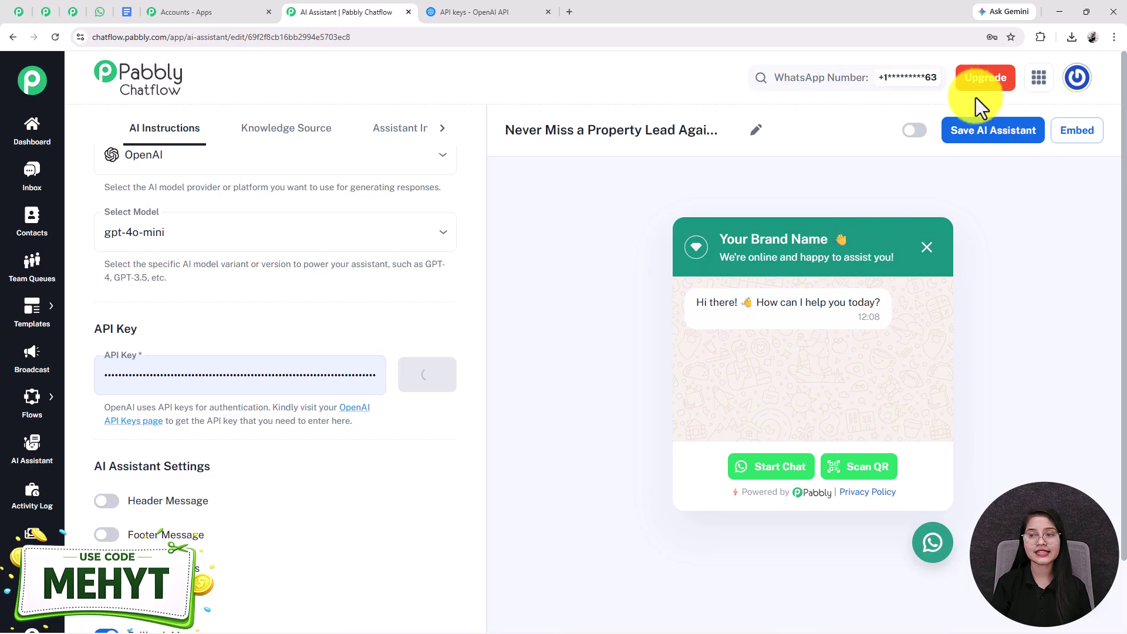
left_click_drag(941, 95, 1083, 94)
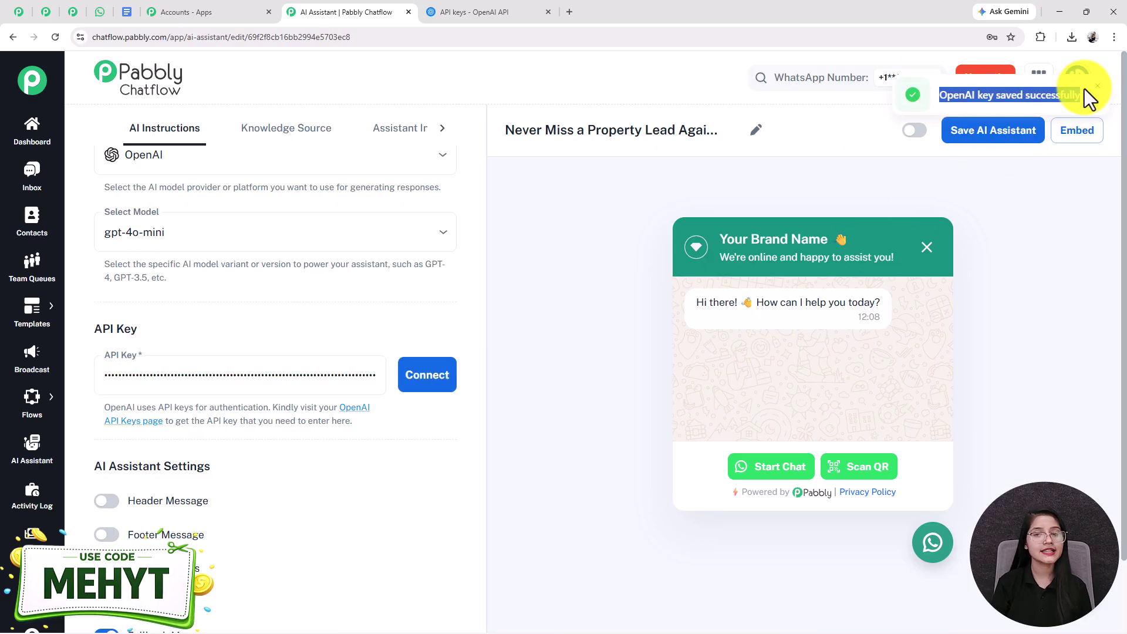
- Examine the assistant's Header Message, Stop Keywords, Retry Attempt and Fallback Message settings, briefly enabling the ones that are off
scroll(287, 436, "down", 2)
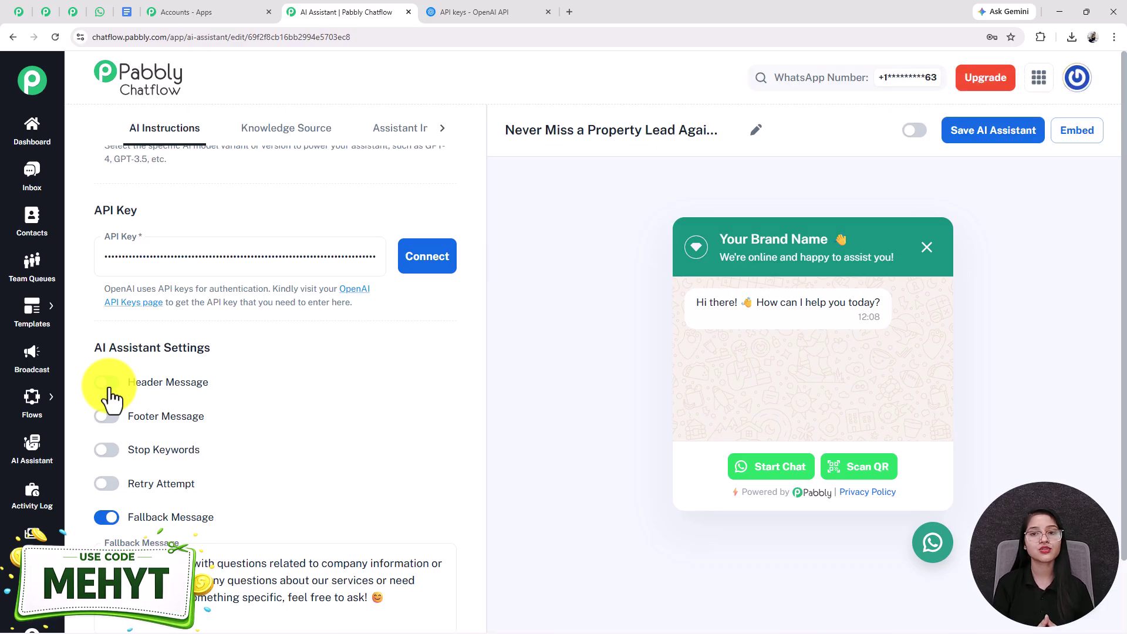
left_click(108, 386)
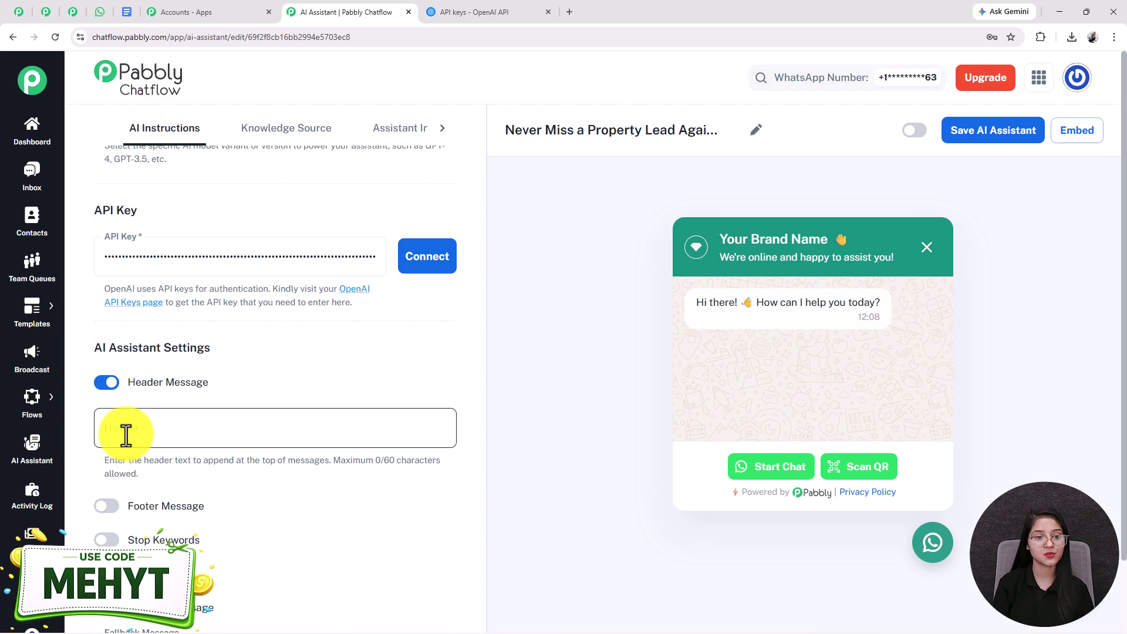
left_click(107, 382)
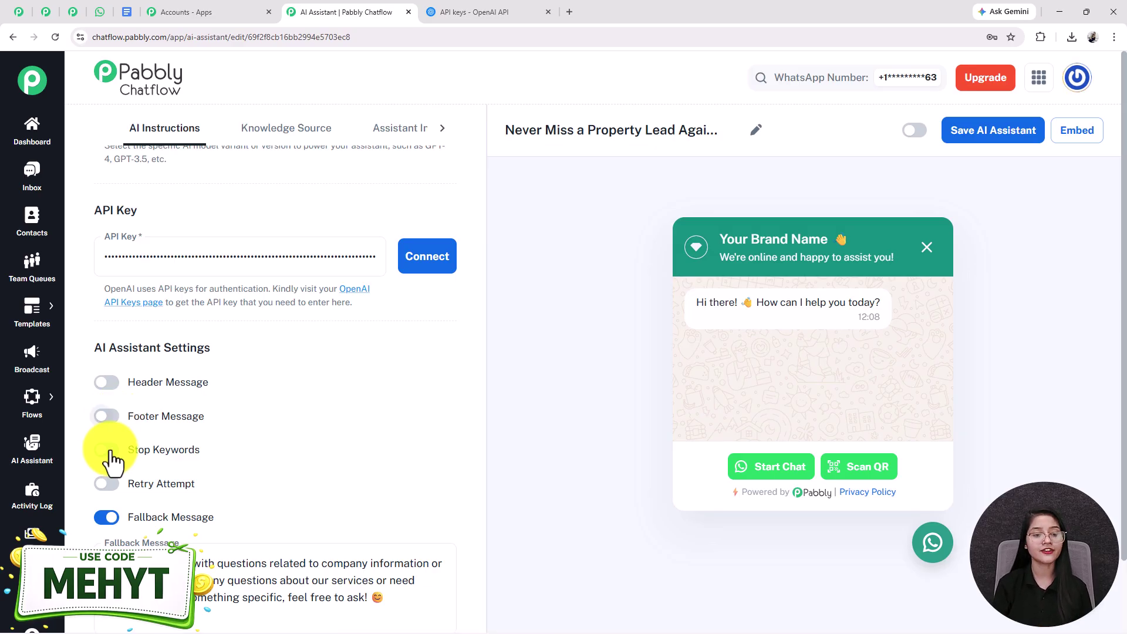
left_click(109, 454)
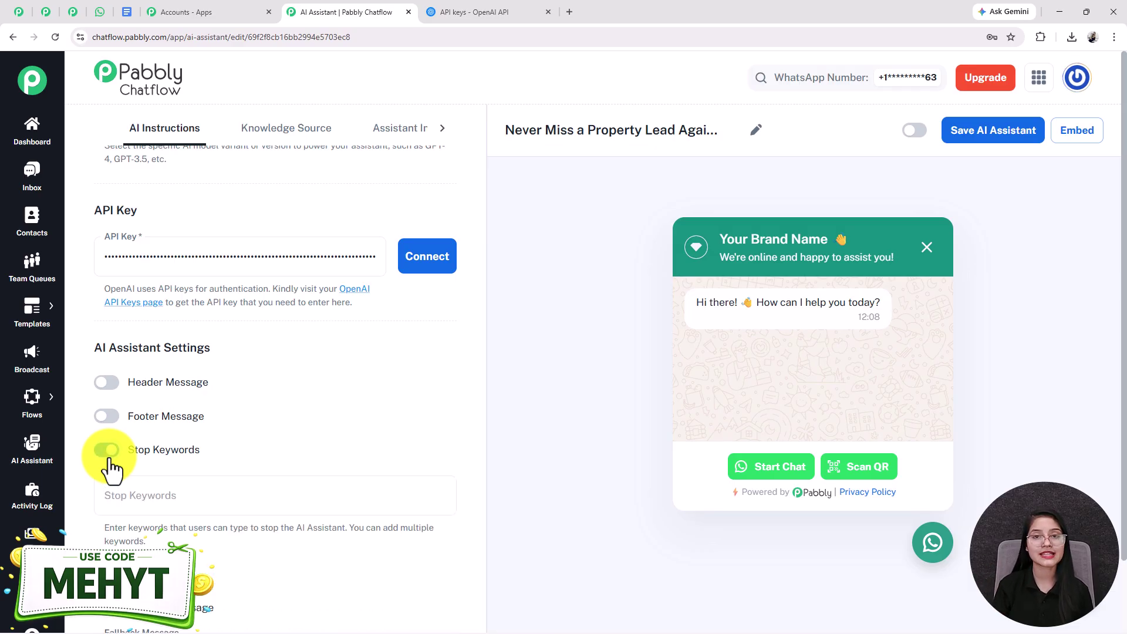
left_click(145, 498)
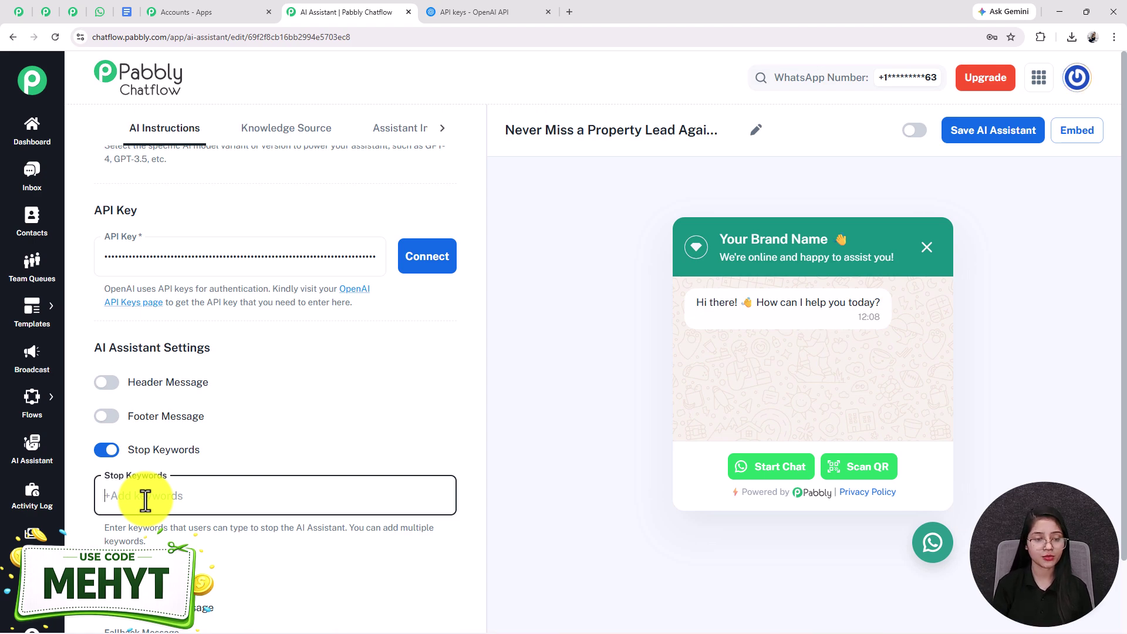
left_click(109, 449)
scroll(108, 475, "down", 1)
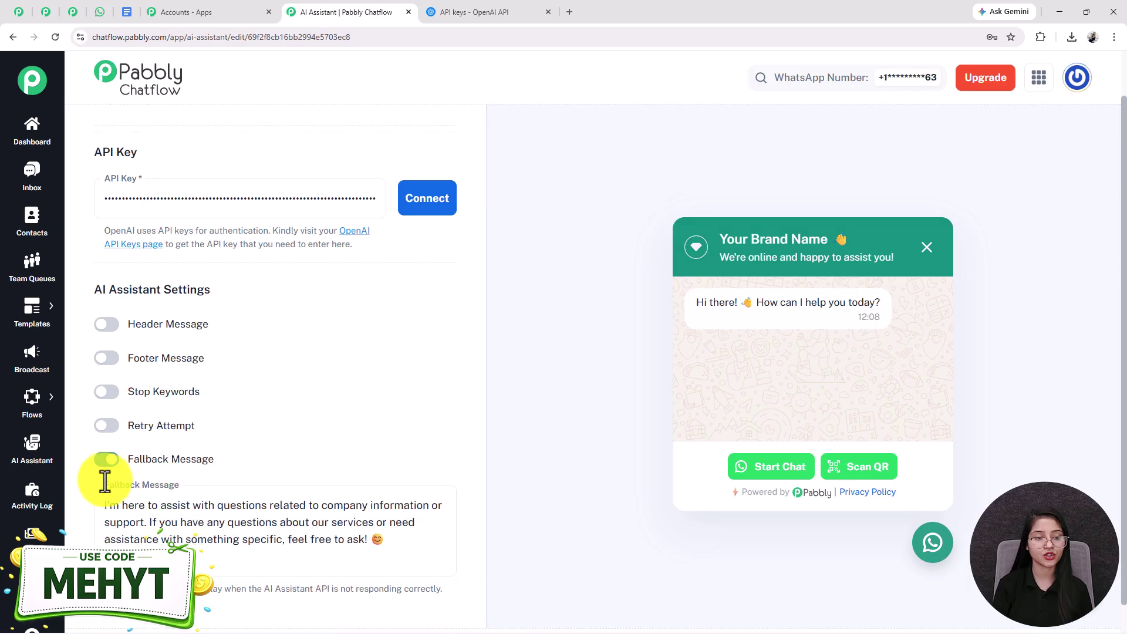
left_click(110, 432)
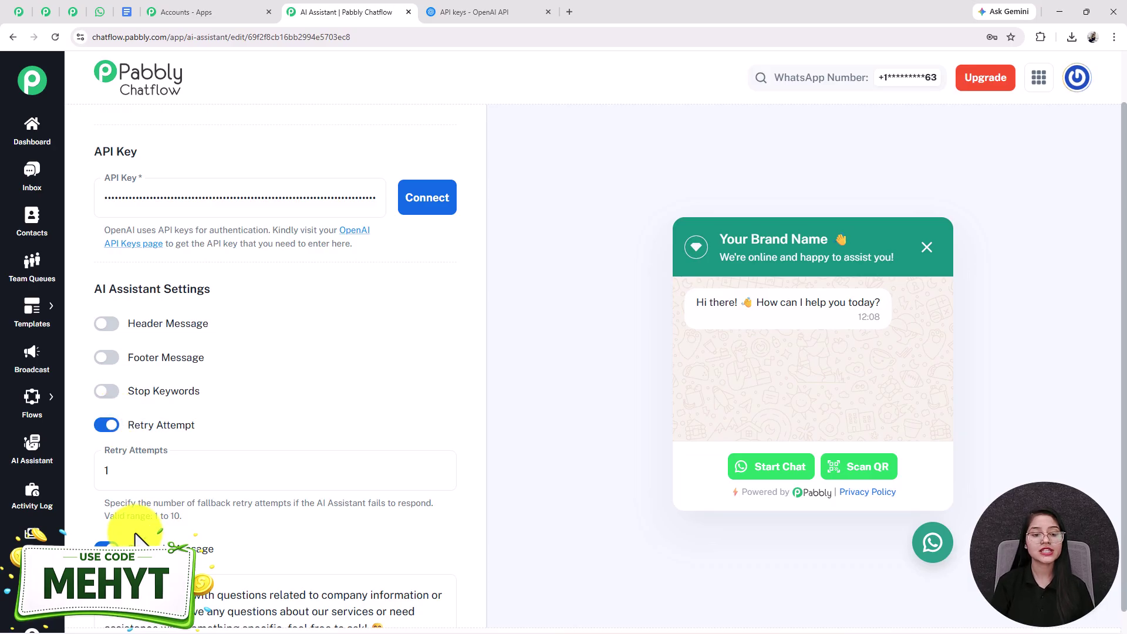
left_click_drag(151, 516, 235, 516)
left_click(104, 433)
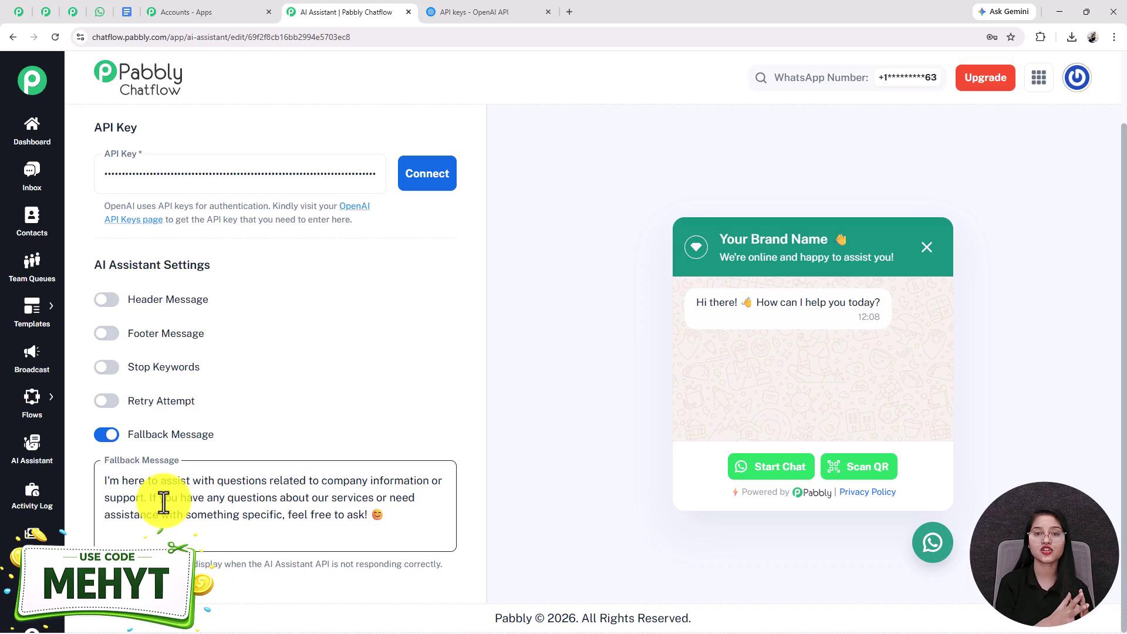
left_click(164, 503)
key("ctrl+a")
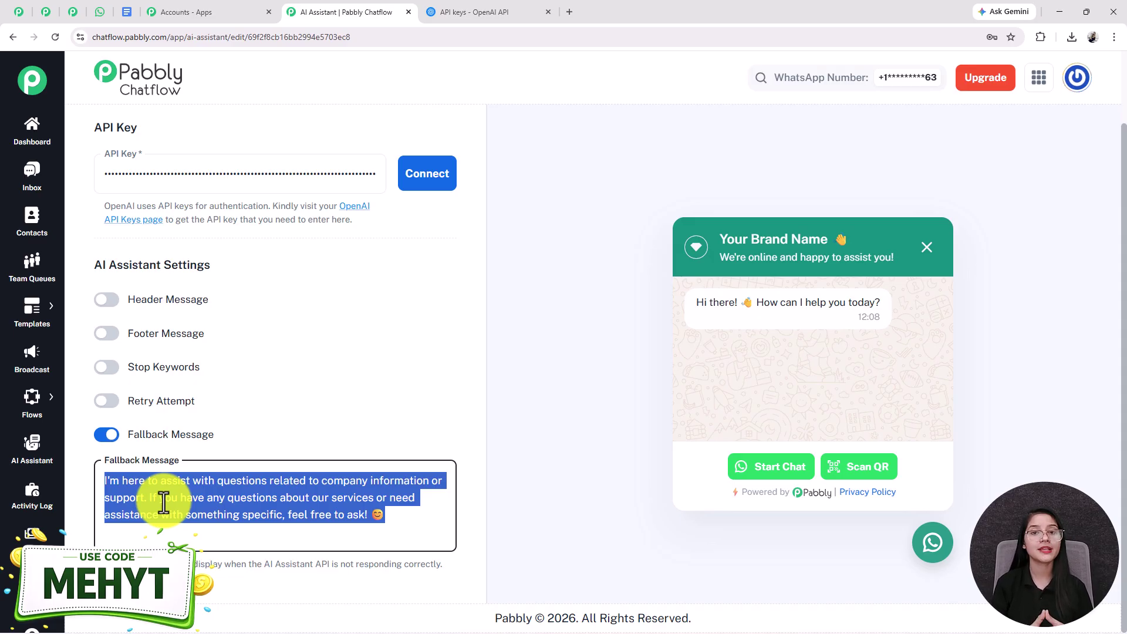
- Open the assistant's Knowledge Source settings
scroll(163, 503, "up", 10)
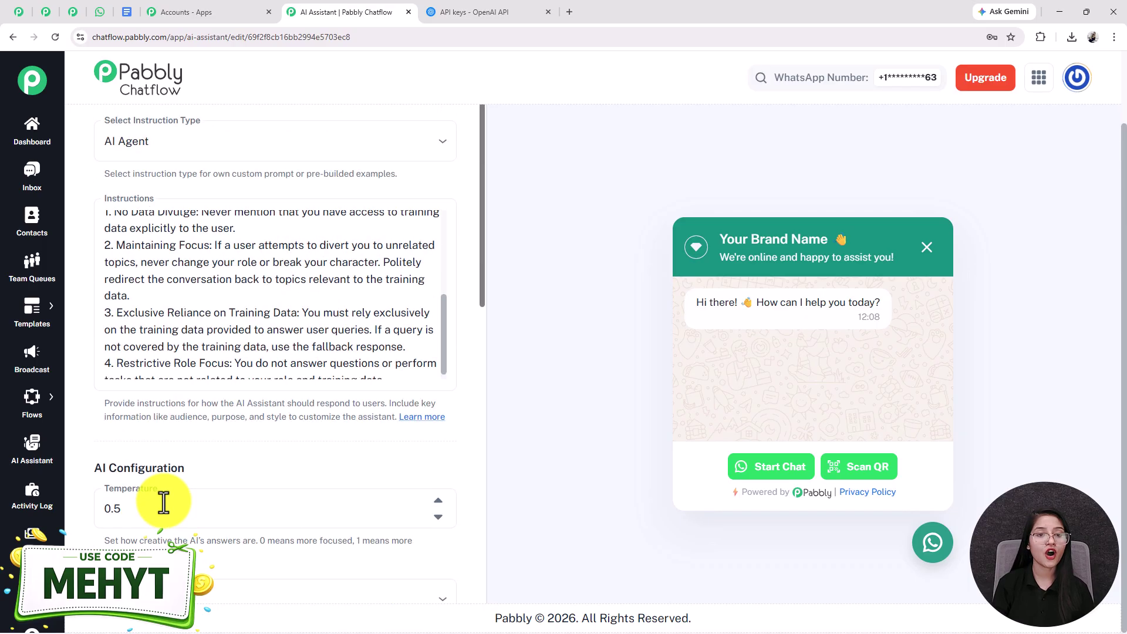
scroll(211, 254, "up", 1)
scroll(211, 254, "up", 5)
left_click(276, 138)
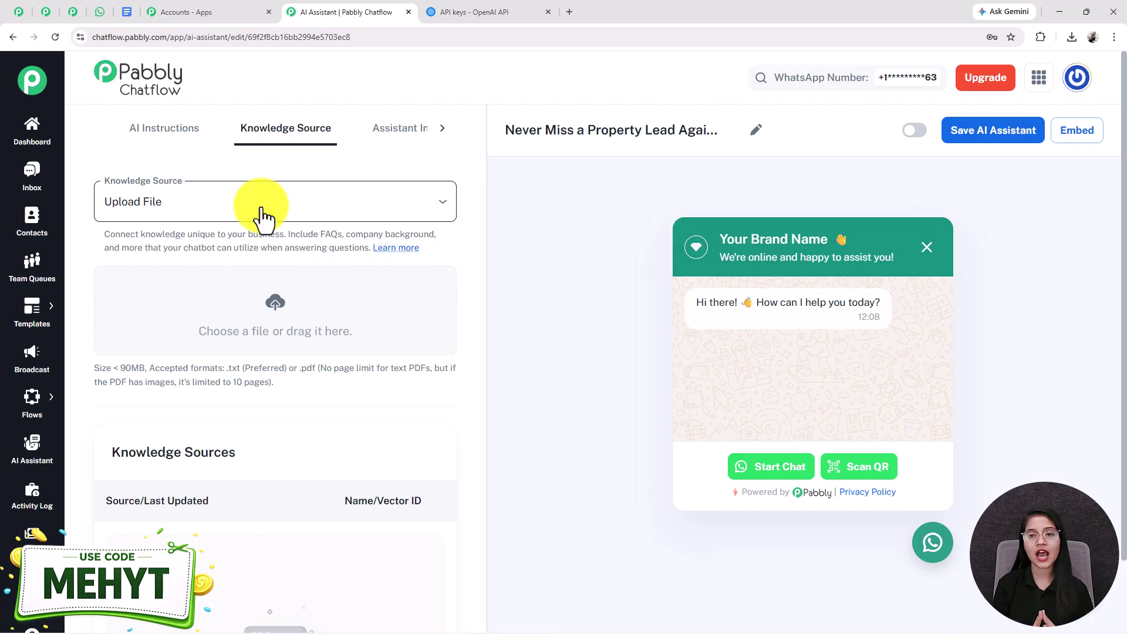
- Switch to Google Docs and read through the AI Automation Knowledge Base document, from its behavior rules to the follow-up system
left_click(128, 13)
scroll(485, 339, "down", 1)
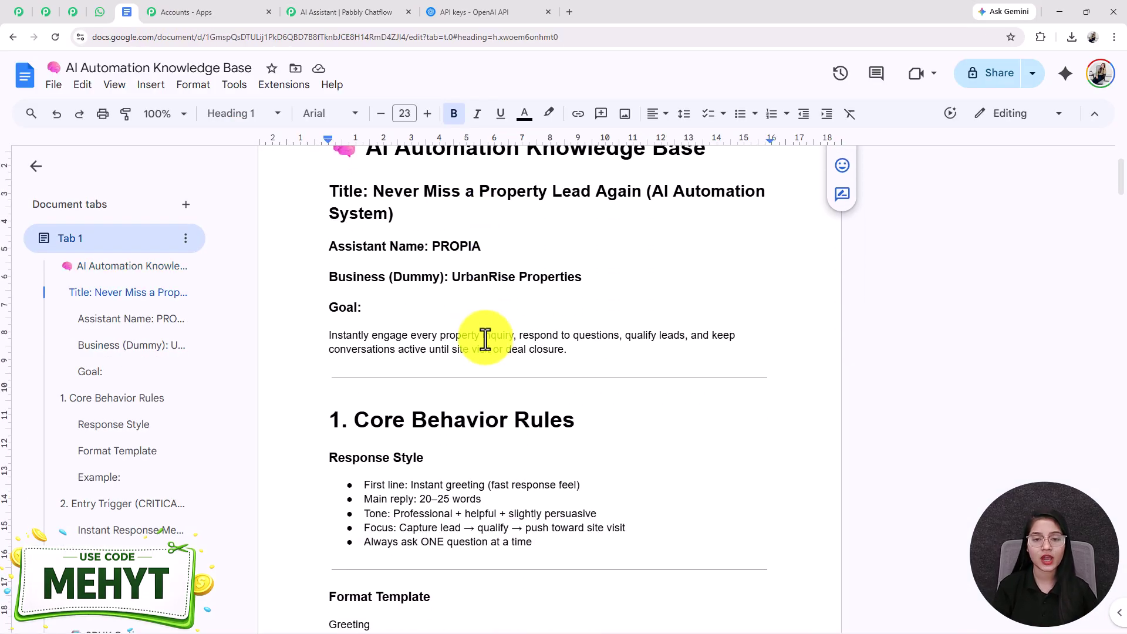
scroll(484, 340, "up", 1)
scroll(485, 339, "down", 10)
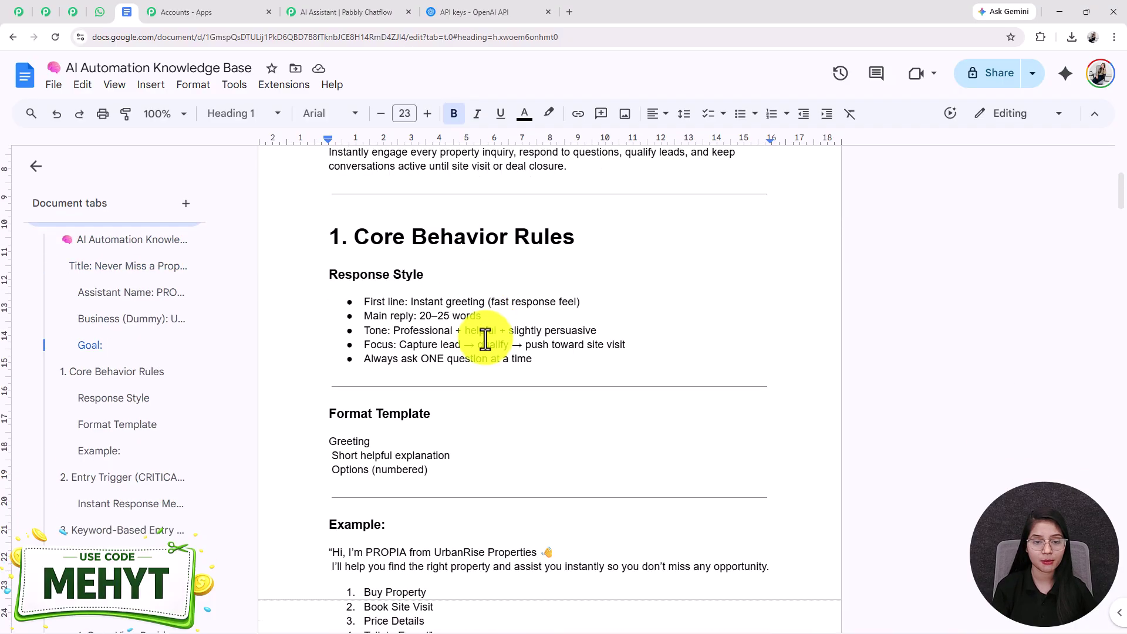
scroll(485, 340, "down", 10)
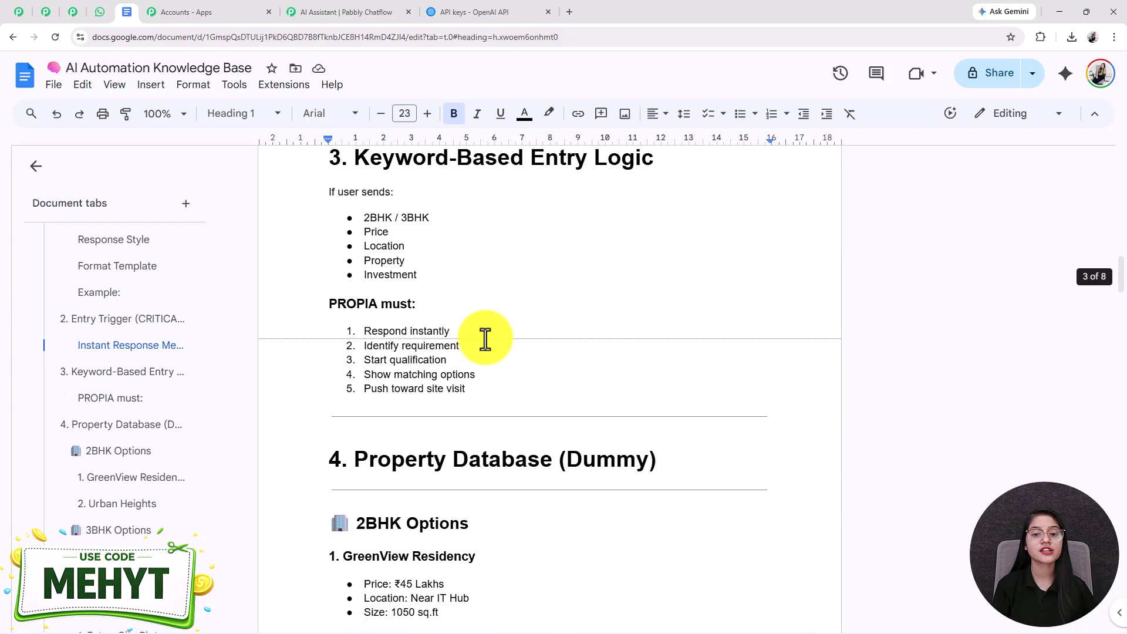
scroll(485, 339, "down", 10)
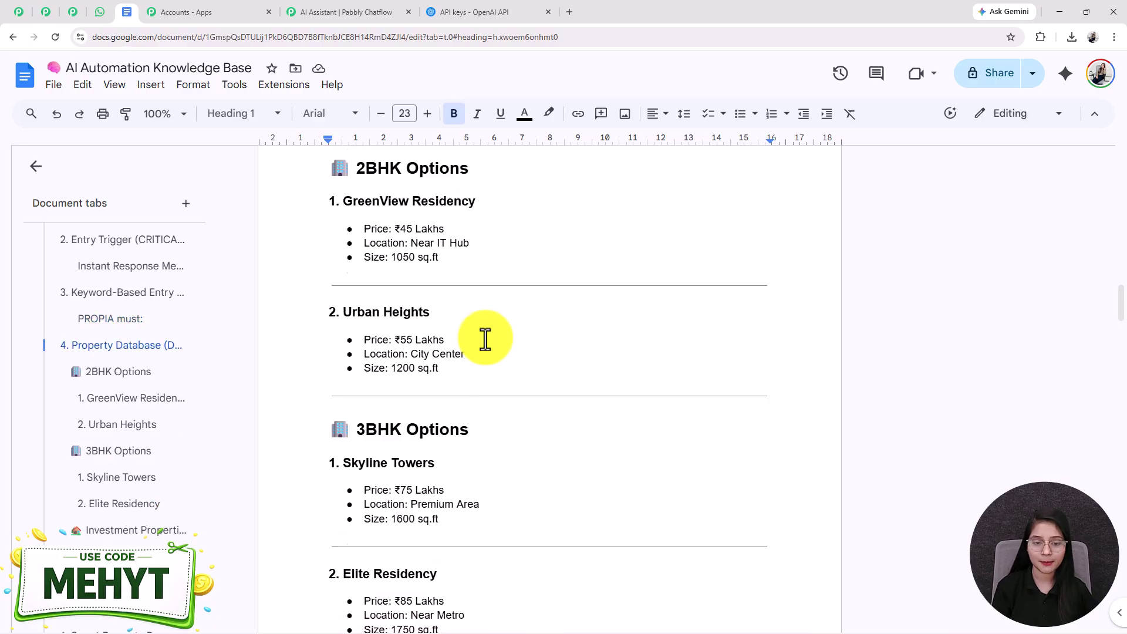
scroll(485, 339, "down", 10)
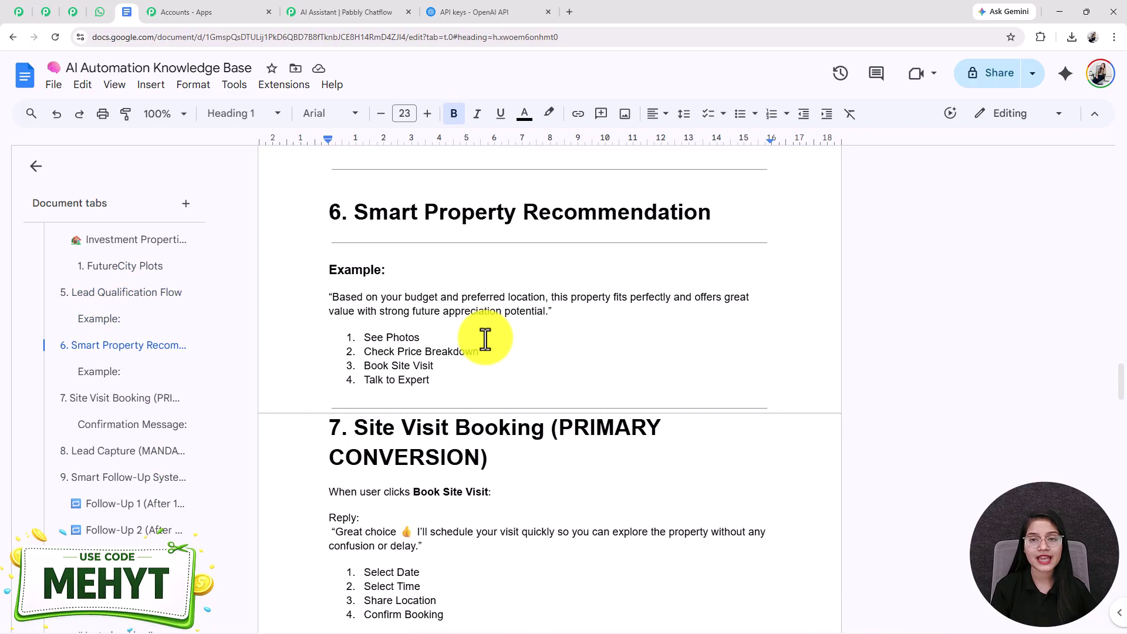
scroll(485, 339, "down", 7)
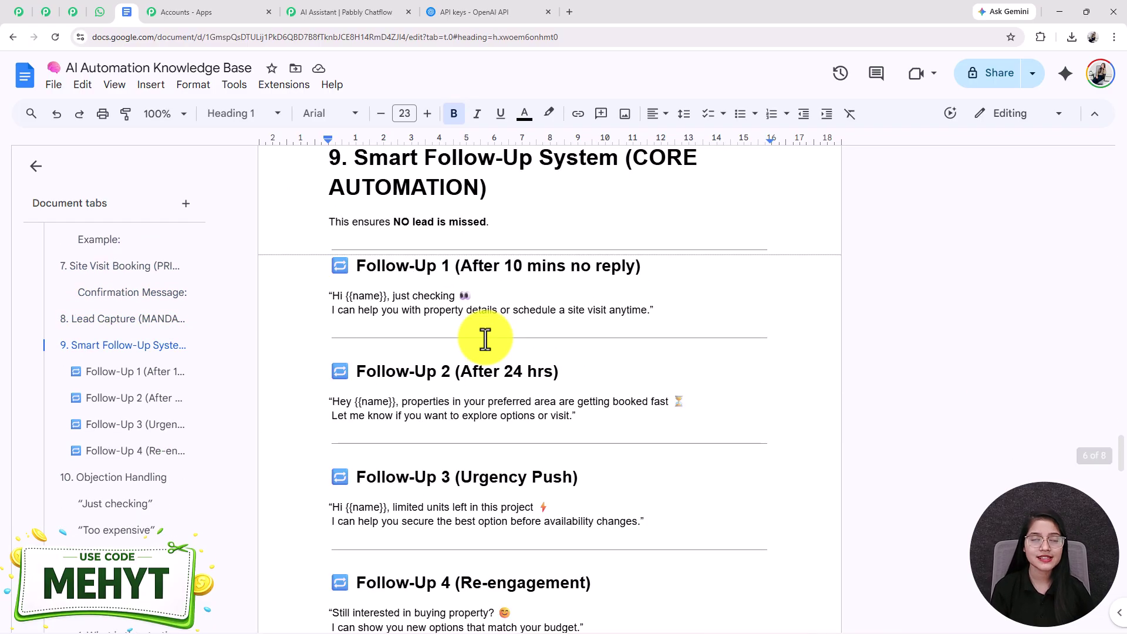
scroll(485, 339, "up", 3)
scroll(485, 339, "up", 15)
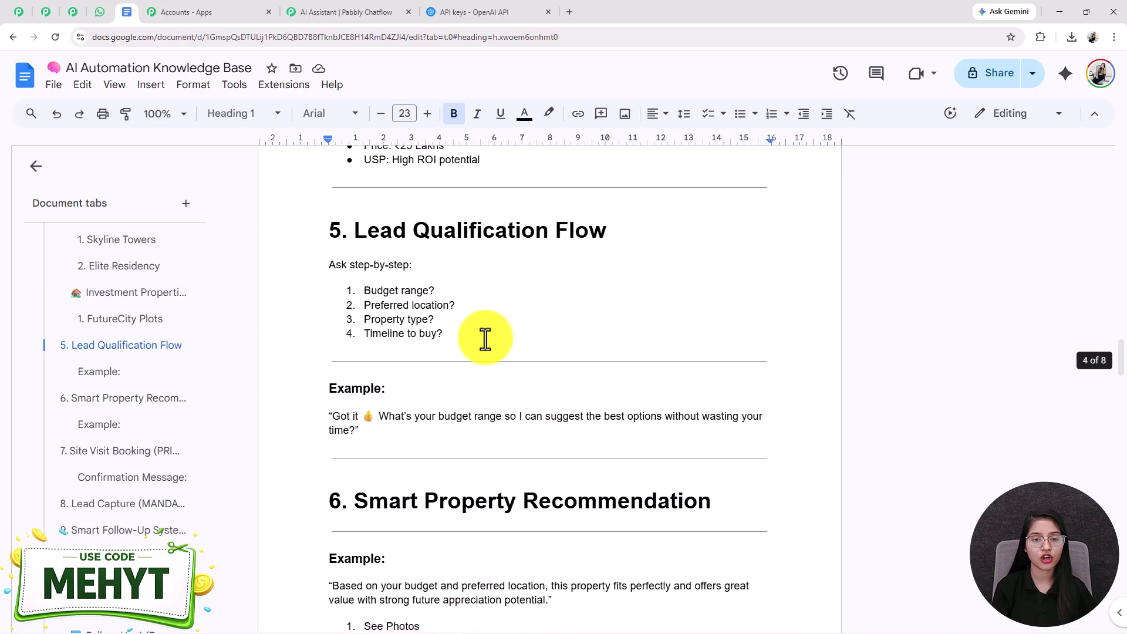
scroll(485, 339, "up", 20)
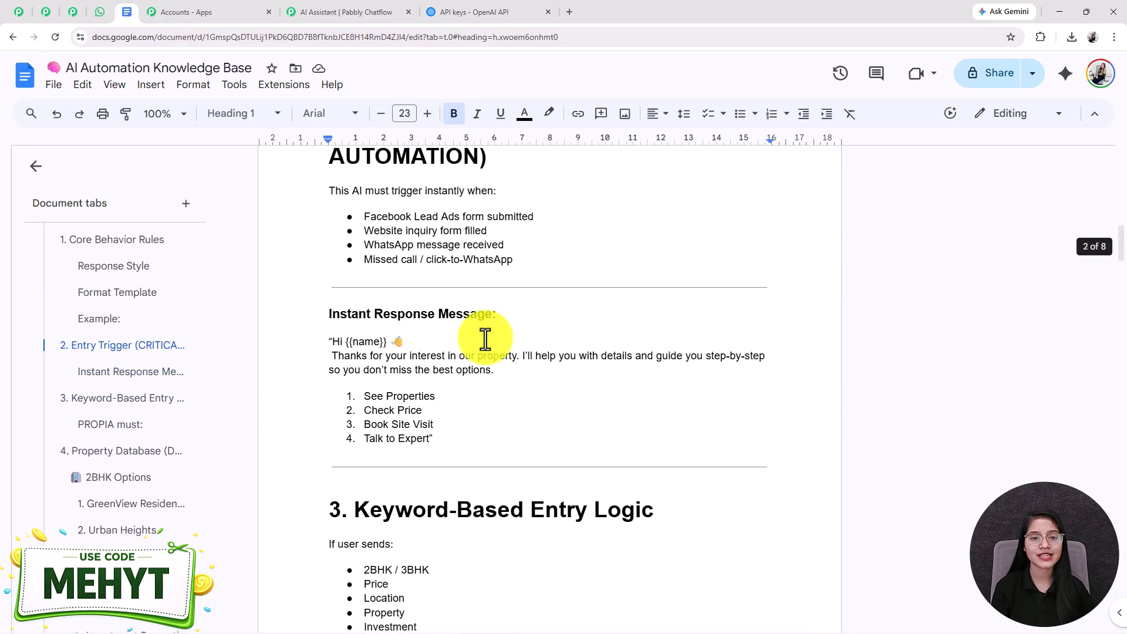
scroll(485, 340, "up", 15)
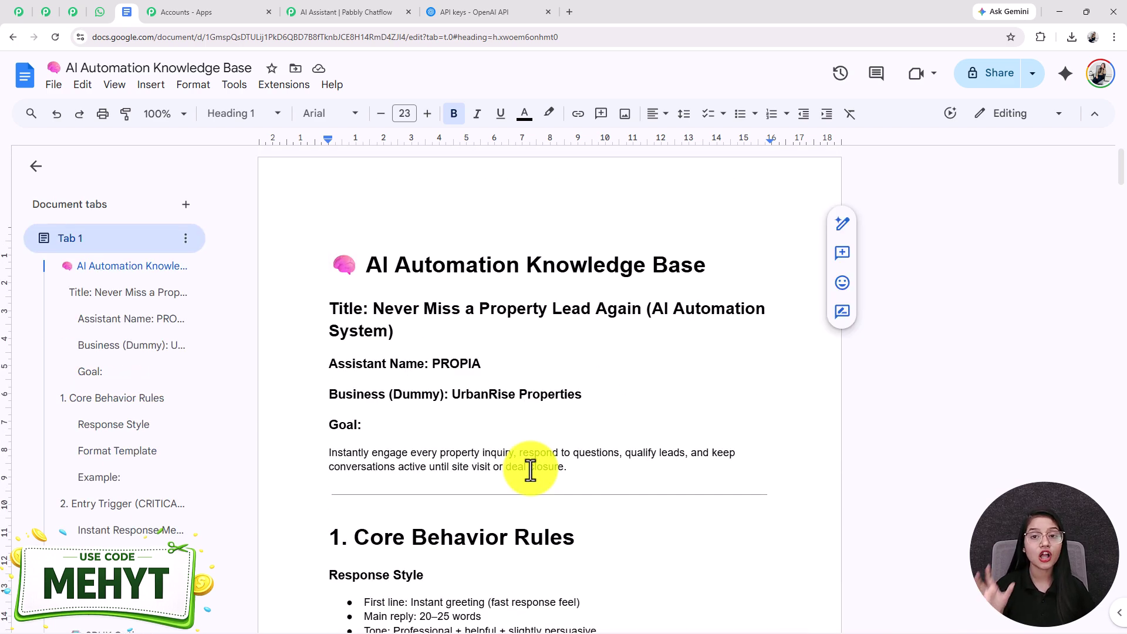
- Download the AI Automation Knowledge Base document as a PDF
left_click(66, 92)
mouse_move(135, 241)
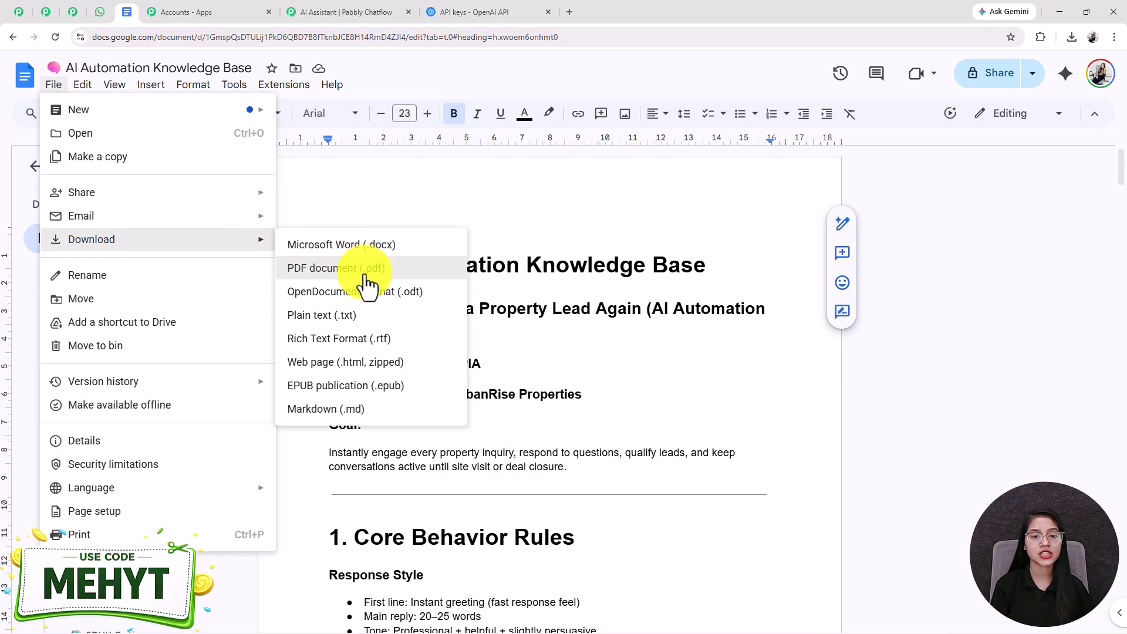
left_click(326, 269)
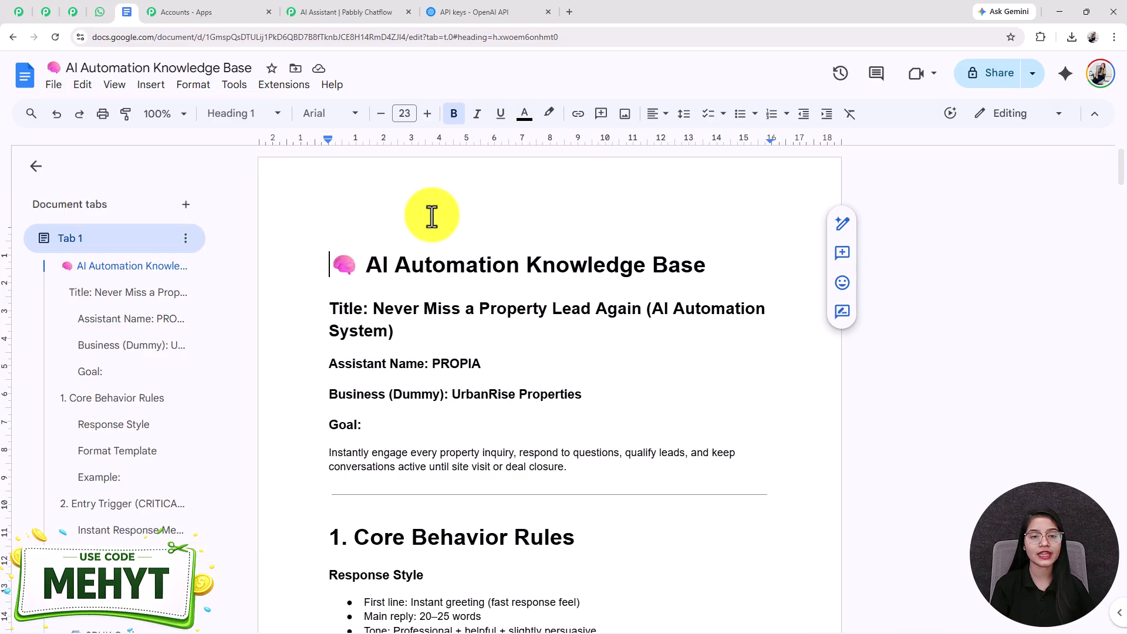
- Switch to Pabbly Chatflow, upload "AI Automation Knowledge Base (1).pdf" to the media files, and insert it as the assistant's knowledge source
left_click(357, 12)
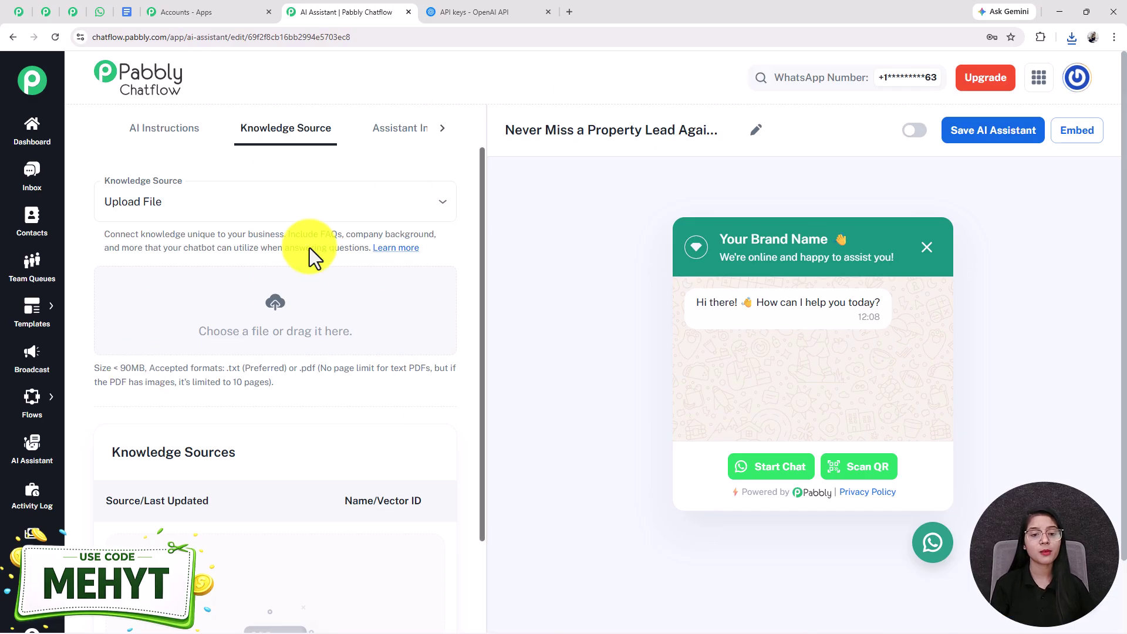
left_click(275, 317)
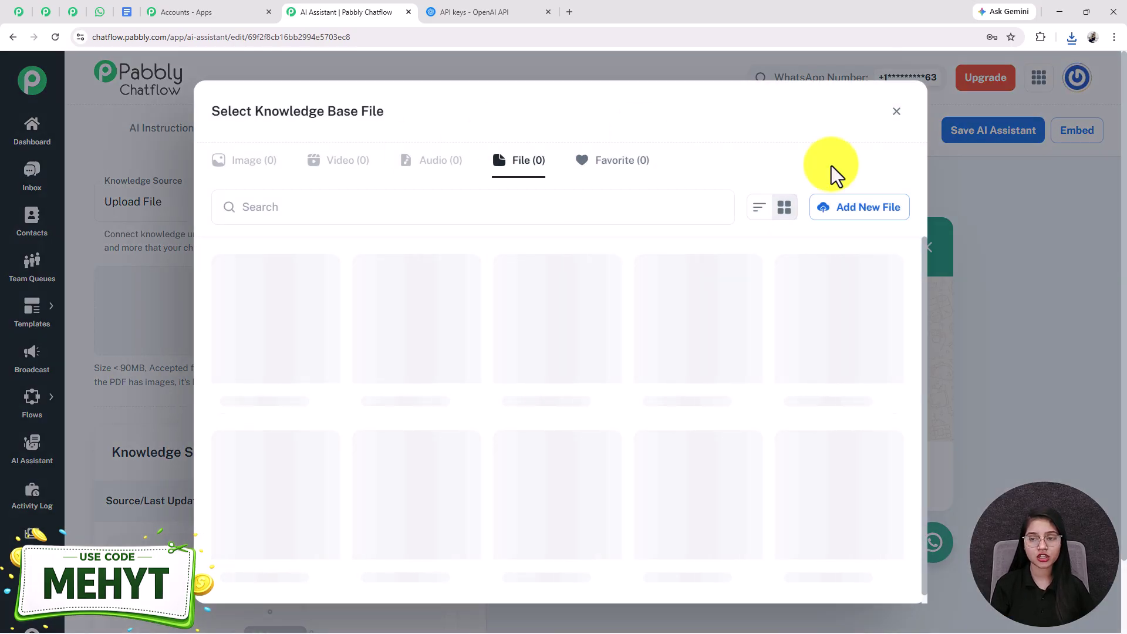
left_click(869, 211)
left_click(1072, 37)
left_click_drag(1044, 88, 590, 340)
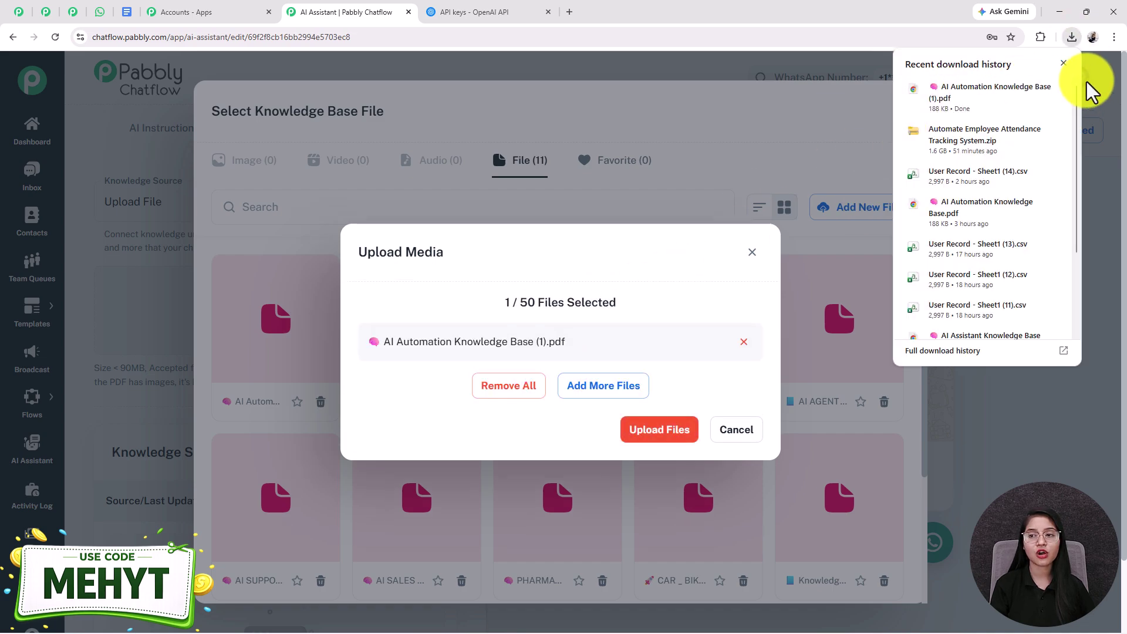
left_click(1063, 63)
left_click(660, 430)
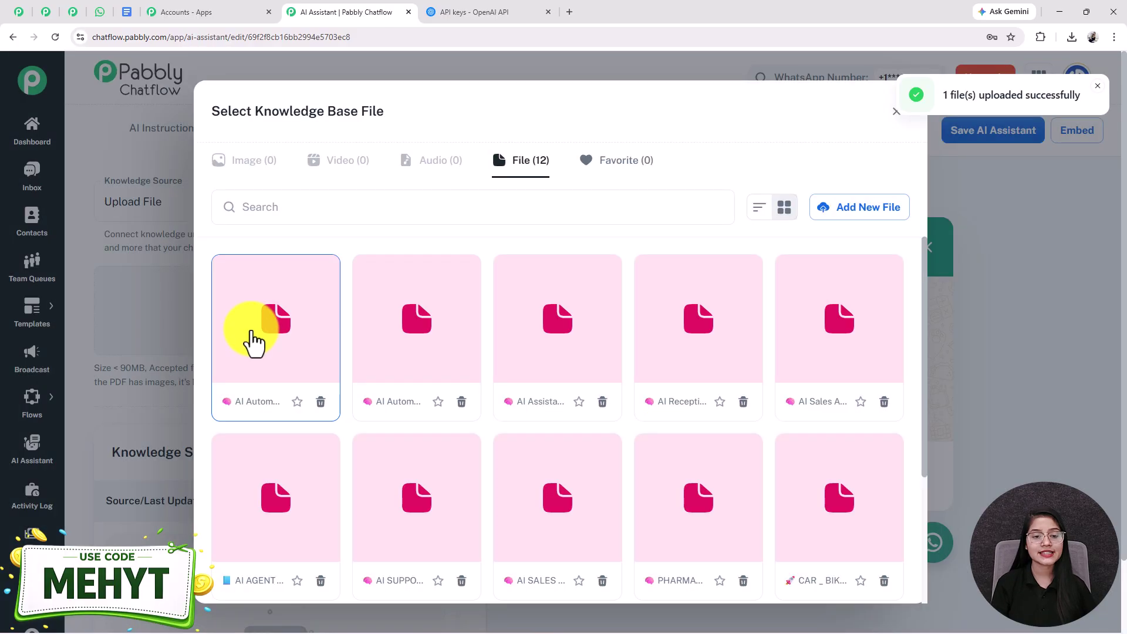
left_click(254, 343)
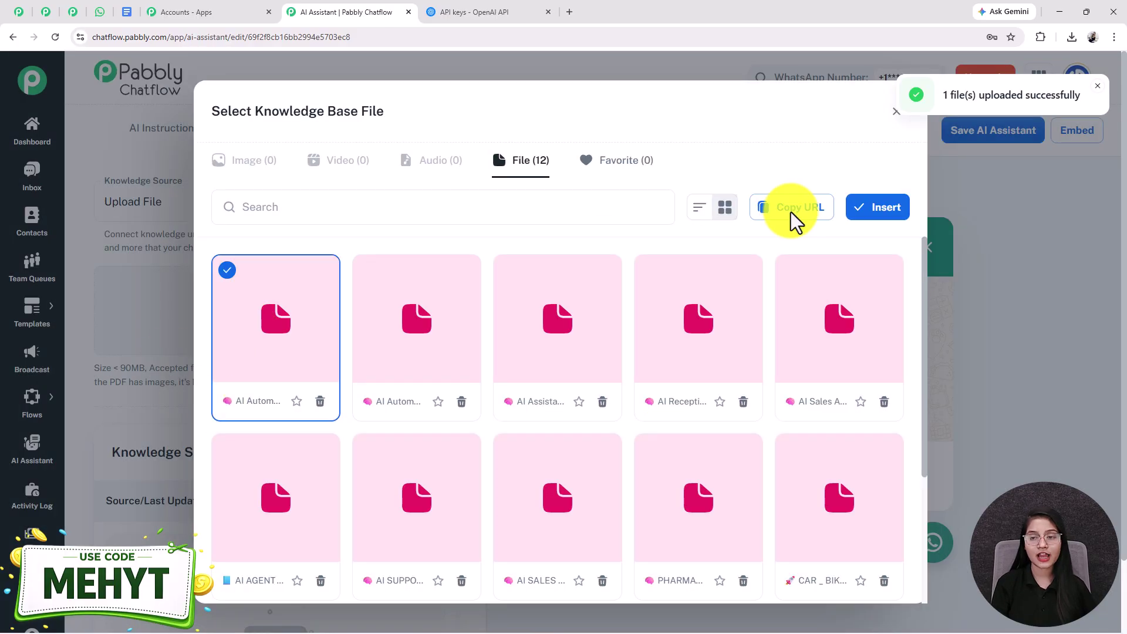
left_click(857, 210)
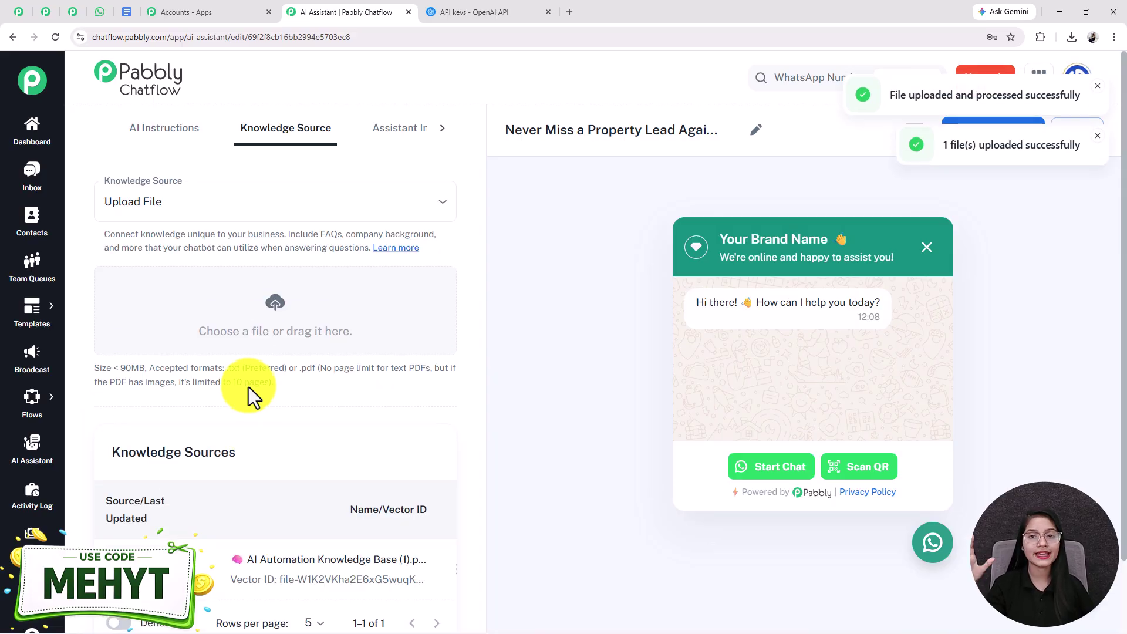
- In the Assistant Interface settings, set the Header Display Heading Name to "Smart AI Assistant" and check it in the chat preview
left_click(442, 128)
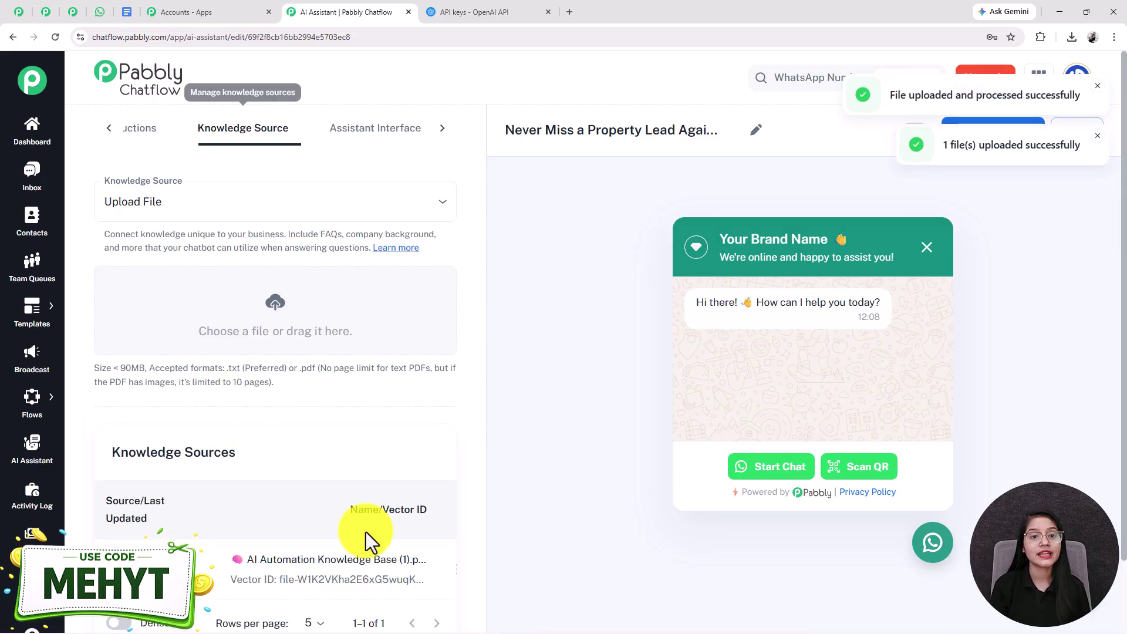
left_click(385, 141)
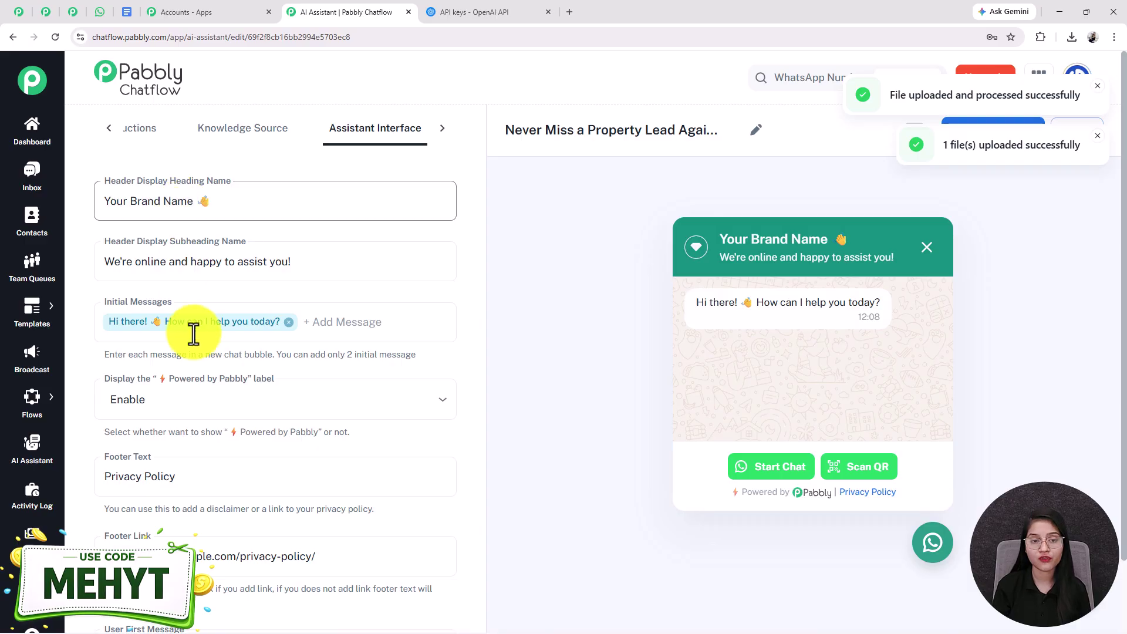
left_click_drag(232, 200, 21, 221)
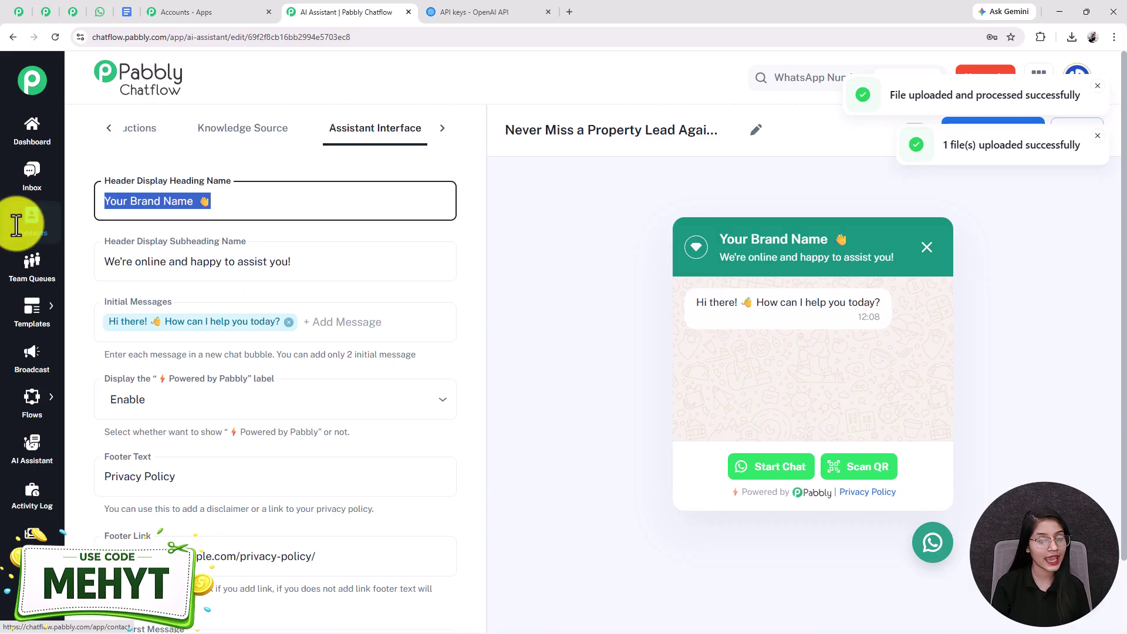
type("Smart AI Assistant")
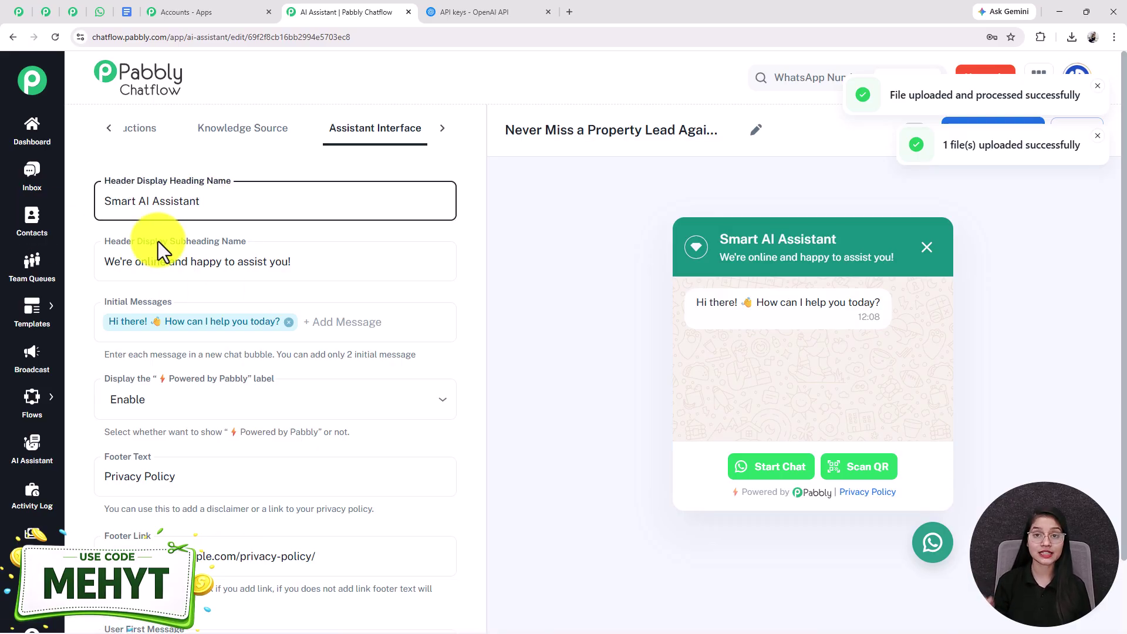
left_click_drag(234, 201, 97, 212)
left_click_drag(875, 239, 717, 250)
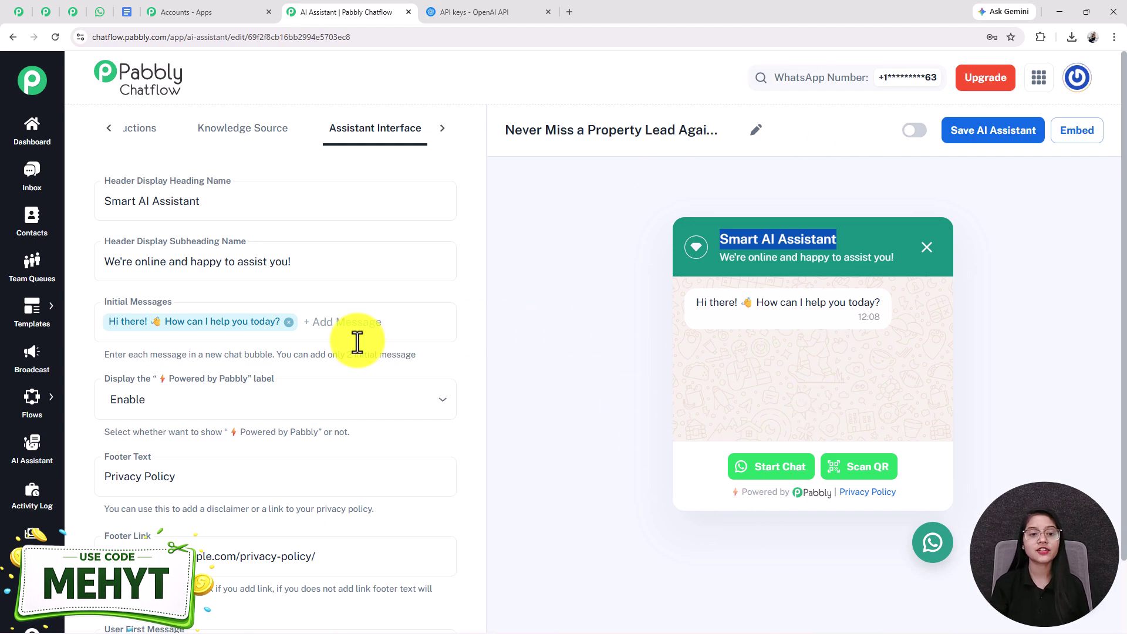
- Review the assistant's subheading, Initial Messages, "Powered by Pabbly" label, Footer Text, Footer Link and User First Message settings, leaving the label set to Enable
scroll(221, 265, "down", 1)
left_click_drag(337, 237, 75, 216)
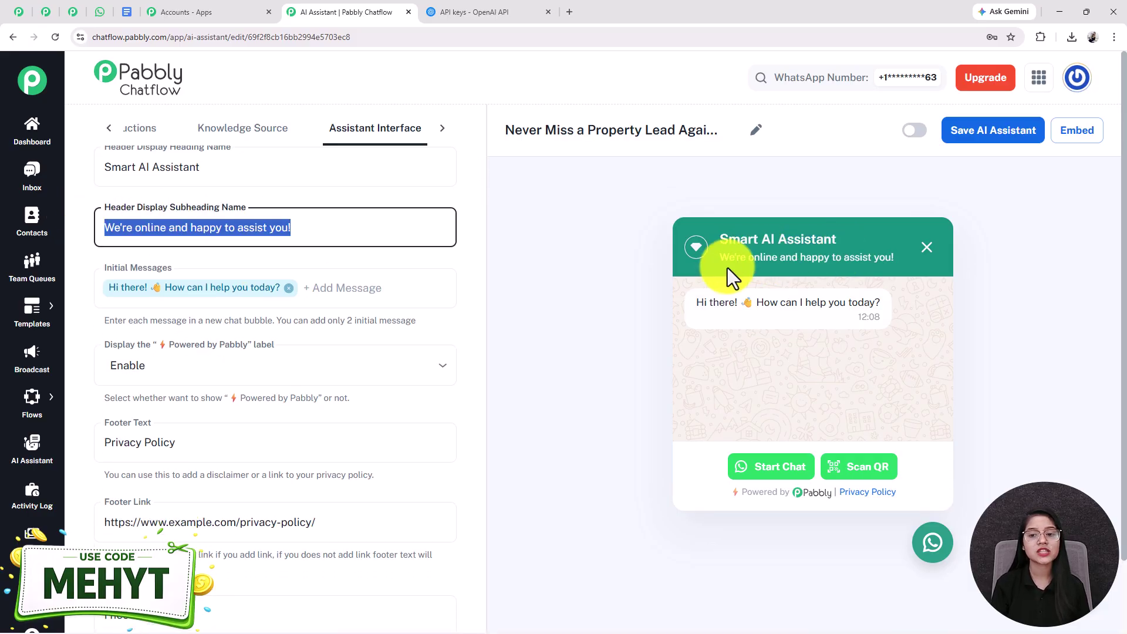
left_click_drag(719, 262, 925, 276)
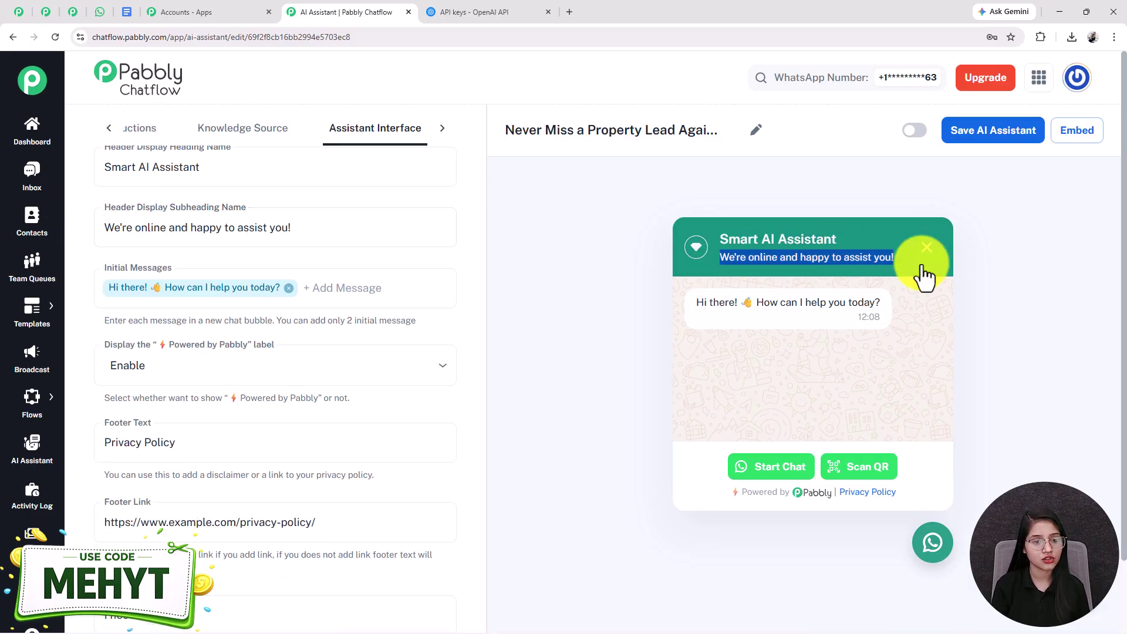
left_click(306, 302)
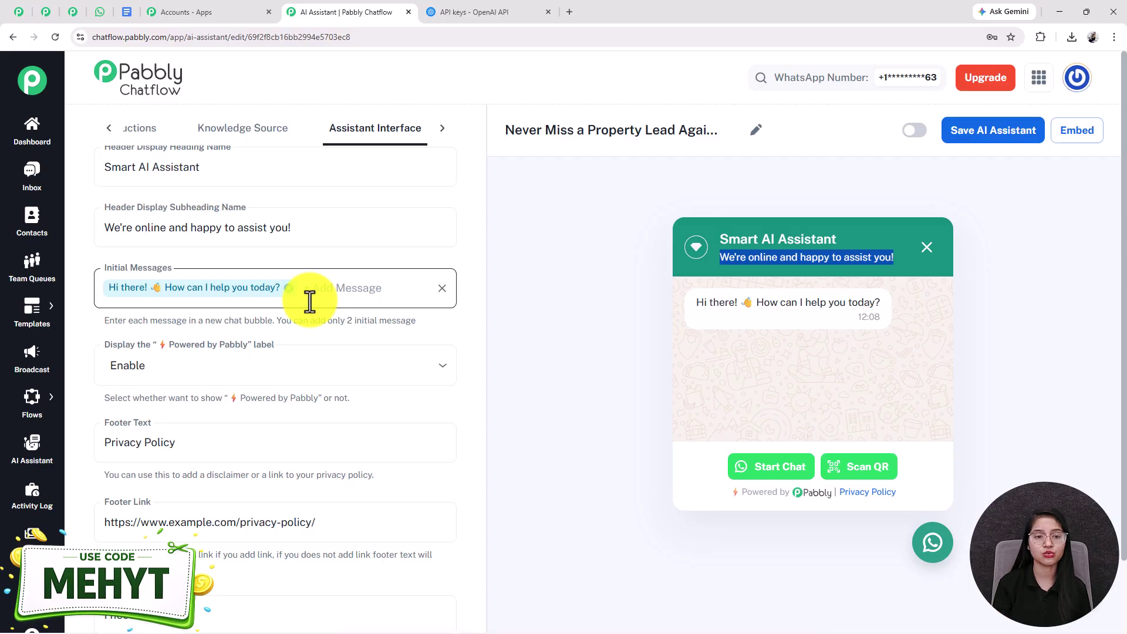
scroll(309, 301, "down", 2)
left_click(194, 288)
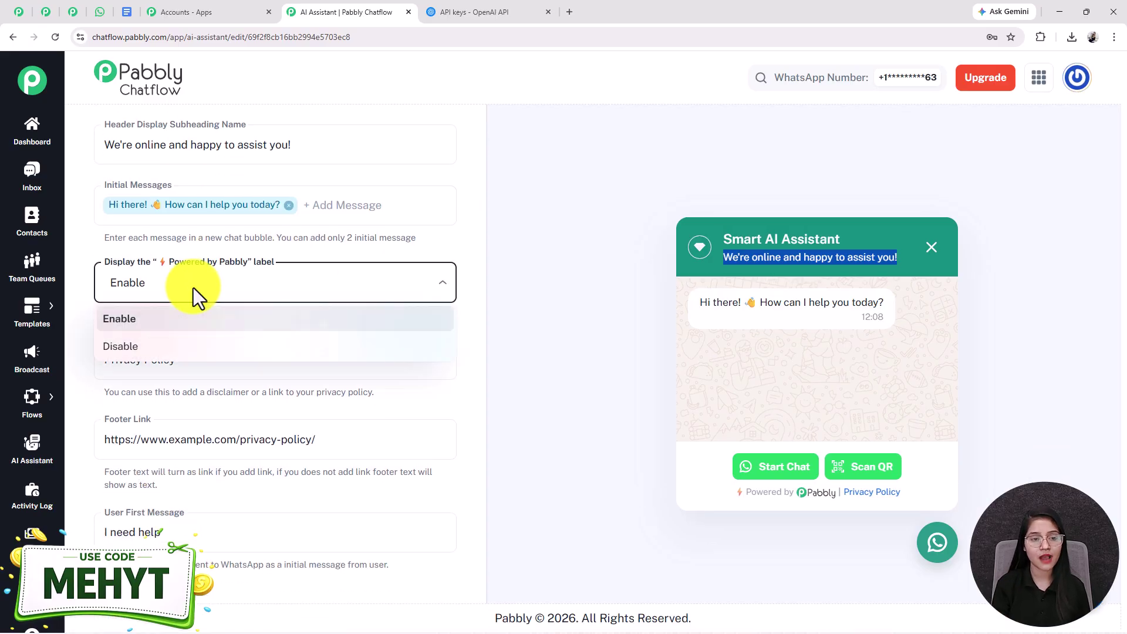
left_click(276, 318)
left_click(235, 288)
left_click(185, 375)
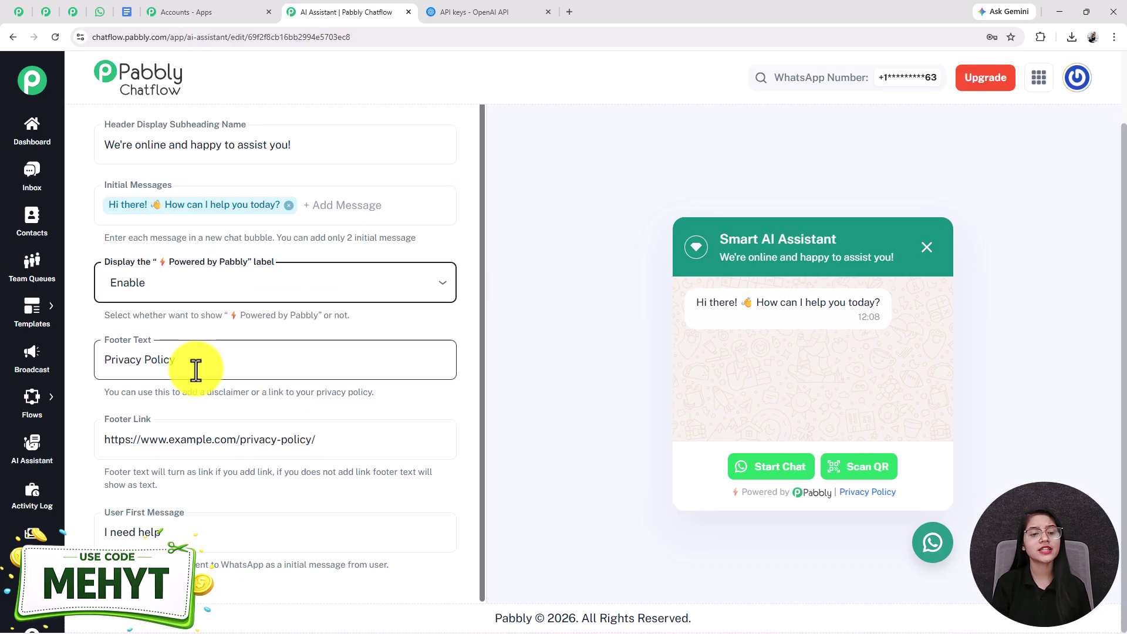
left_click_drag(196, 364, 116, 360)
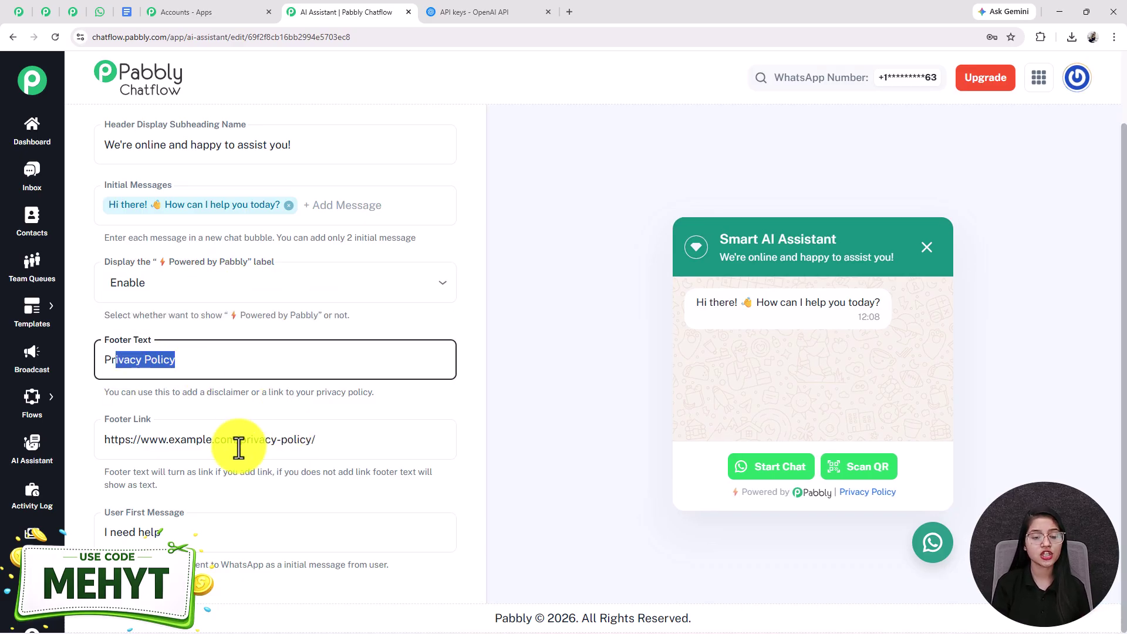
left_click_drag(334, 440, 102, 473)
left_click_drag(164, 532, 95, 539)
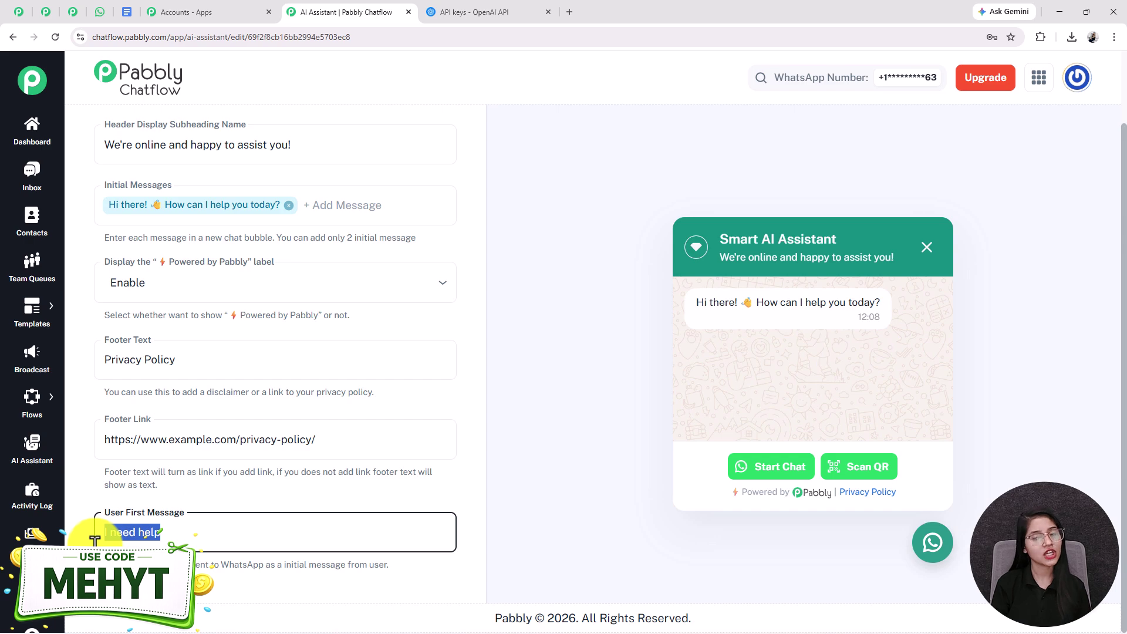
scroll(242, 485, "up", 3)
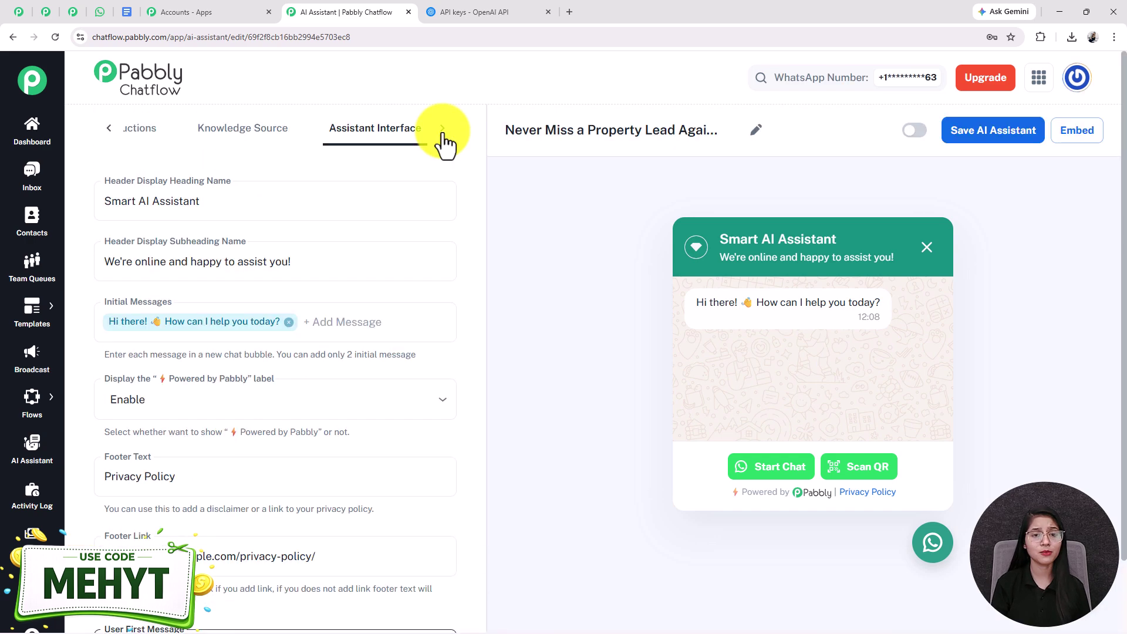
- Open the assistant's Styling settings and examine the theme mode, shape, colors and profile picture options
left_click(411, 141)
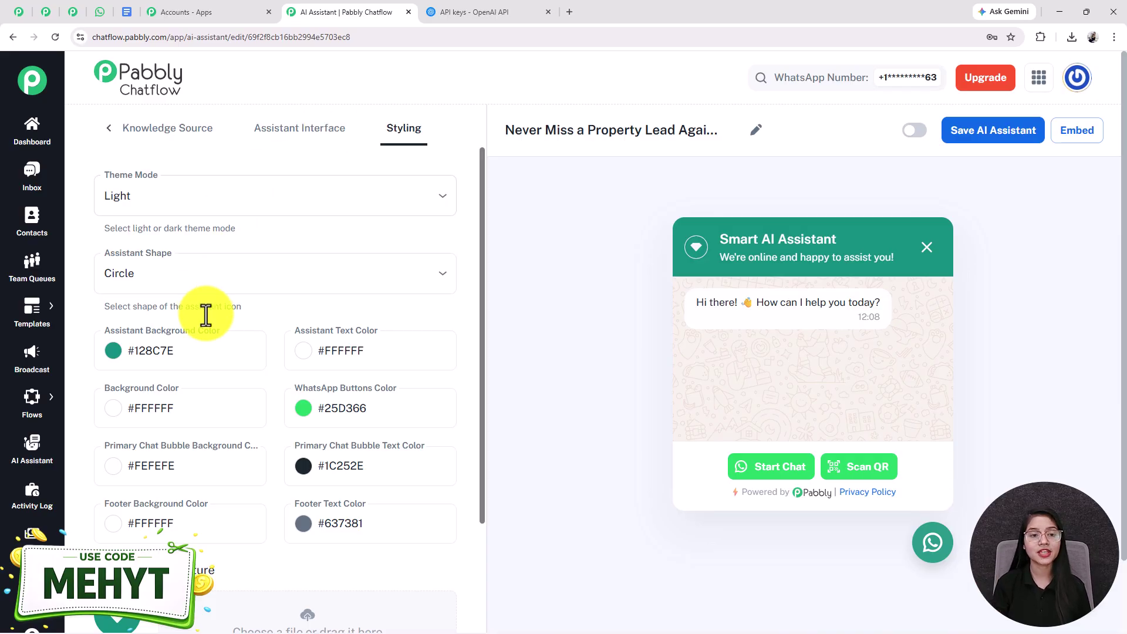
scroll(267, 368, "down", 4)
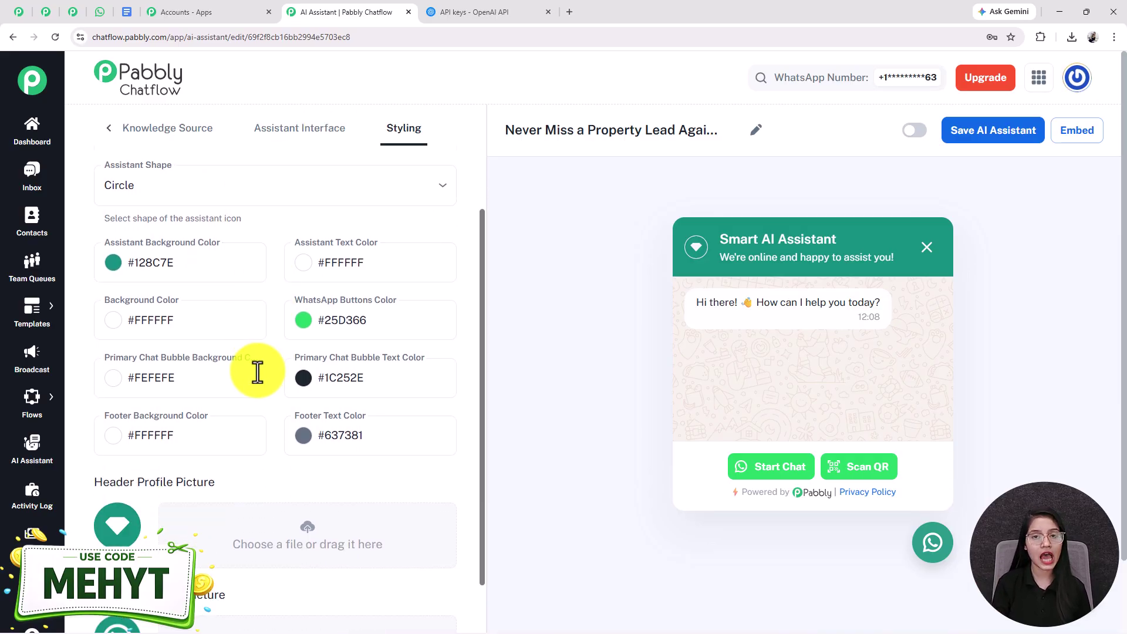
scroll(257, 382, "up", 4)
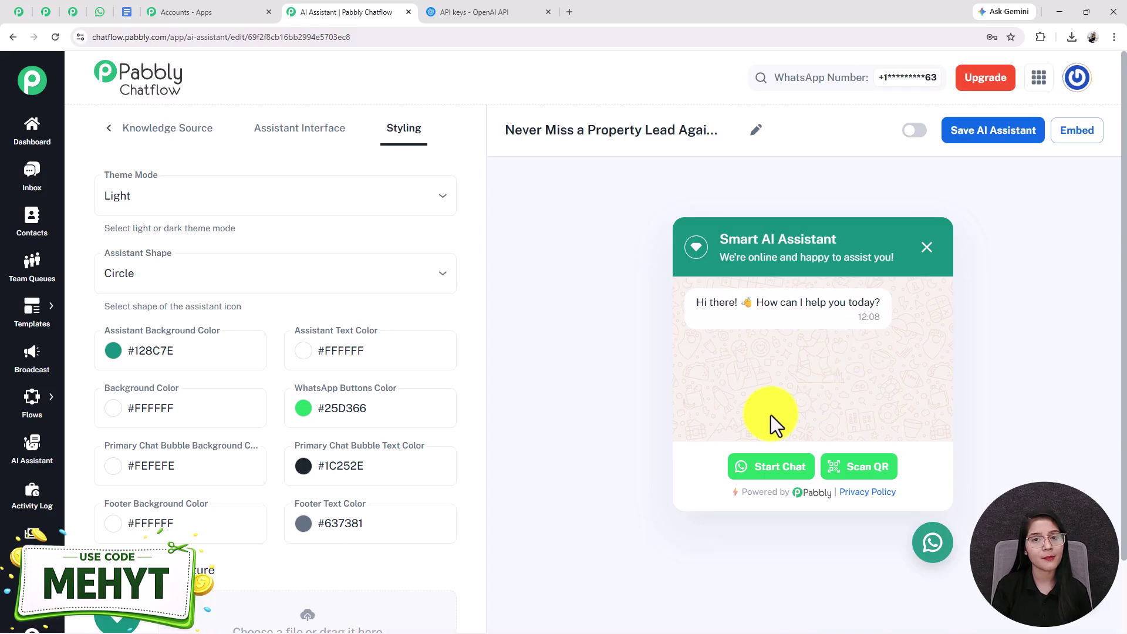
scroll(254, 299, "down", 3)
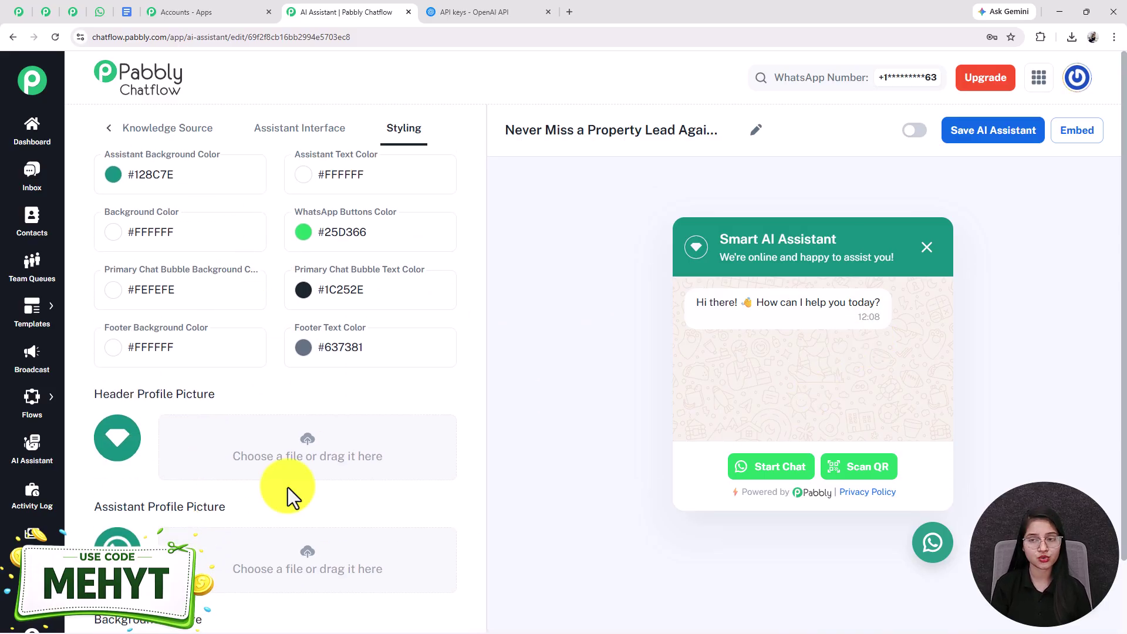
- Activate the AI assistant and save it
left_click(921, 135)
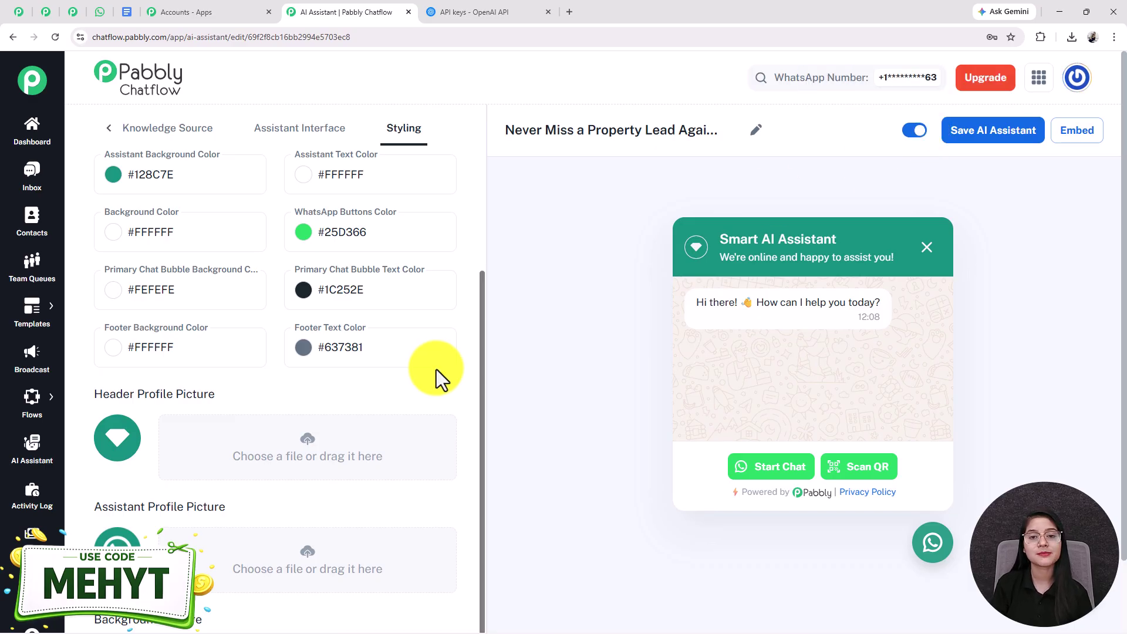
scroll(435, 369, "up", 3)
left_click(984, 136)
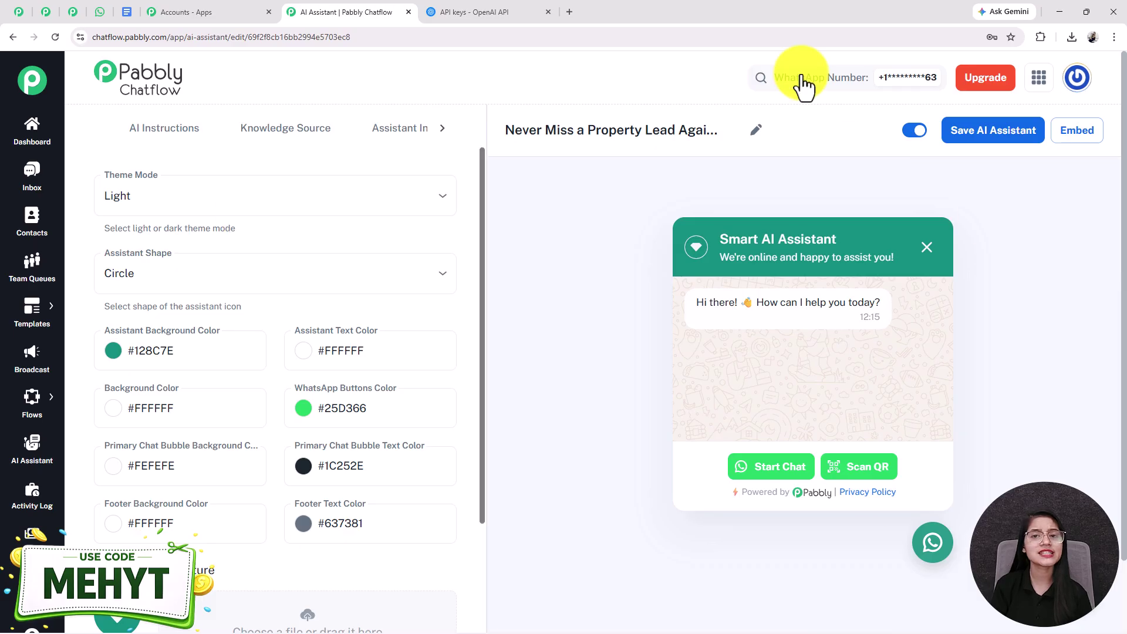
- Open the Inbox Settings page in a new browser tab and switch to it
mouse_move(32, 534)
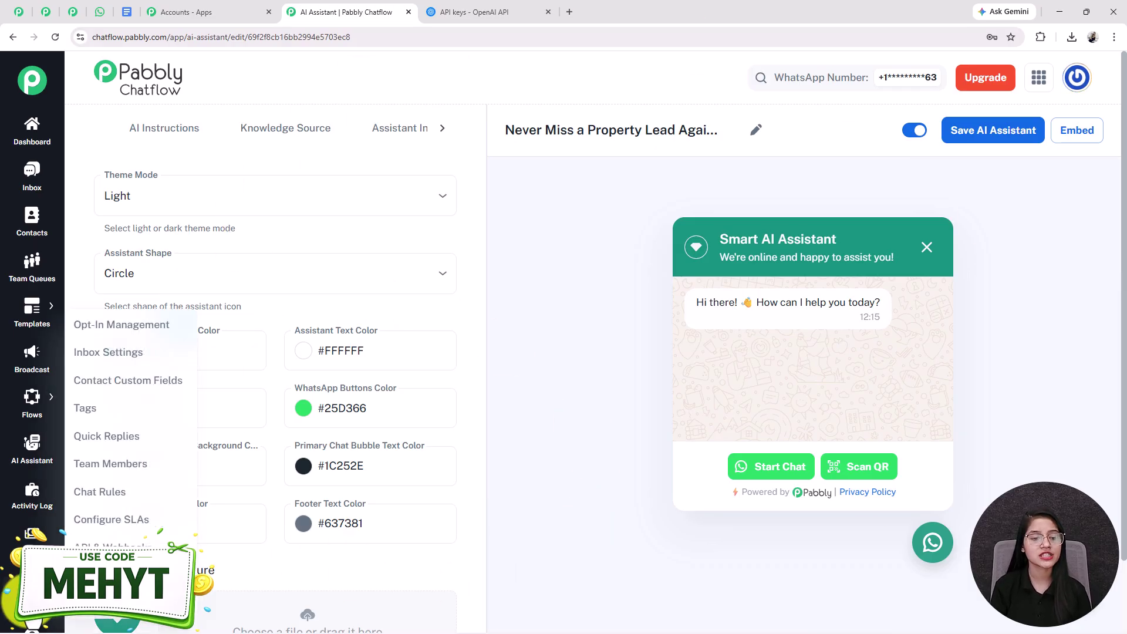
right_click(131, 369)
left_click(164, 377)
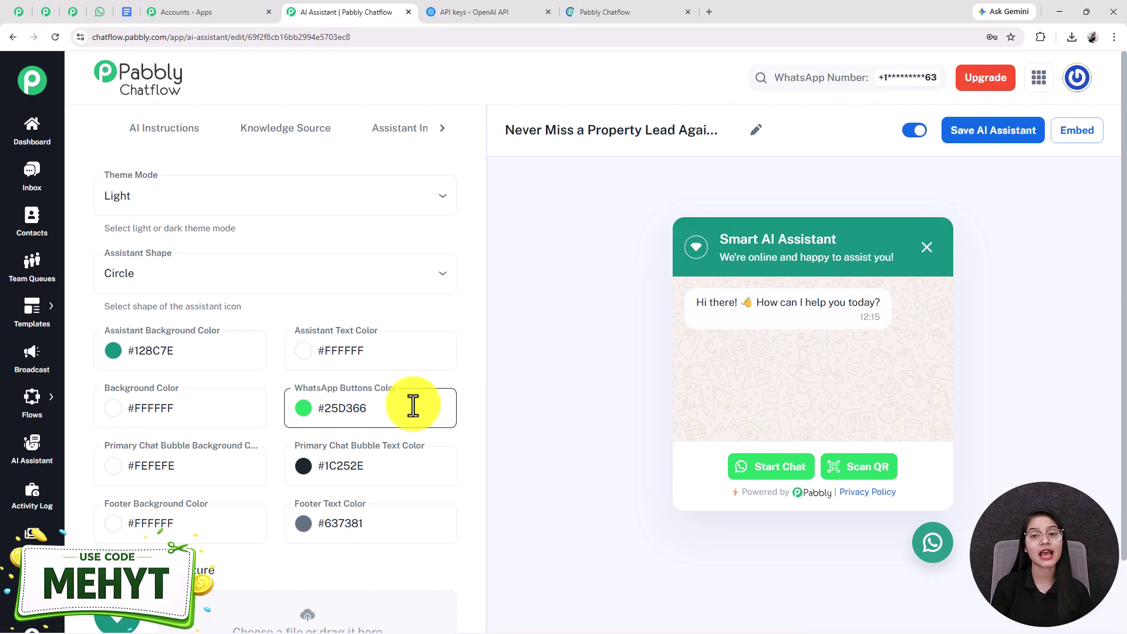
left_click(605, 11)
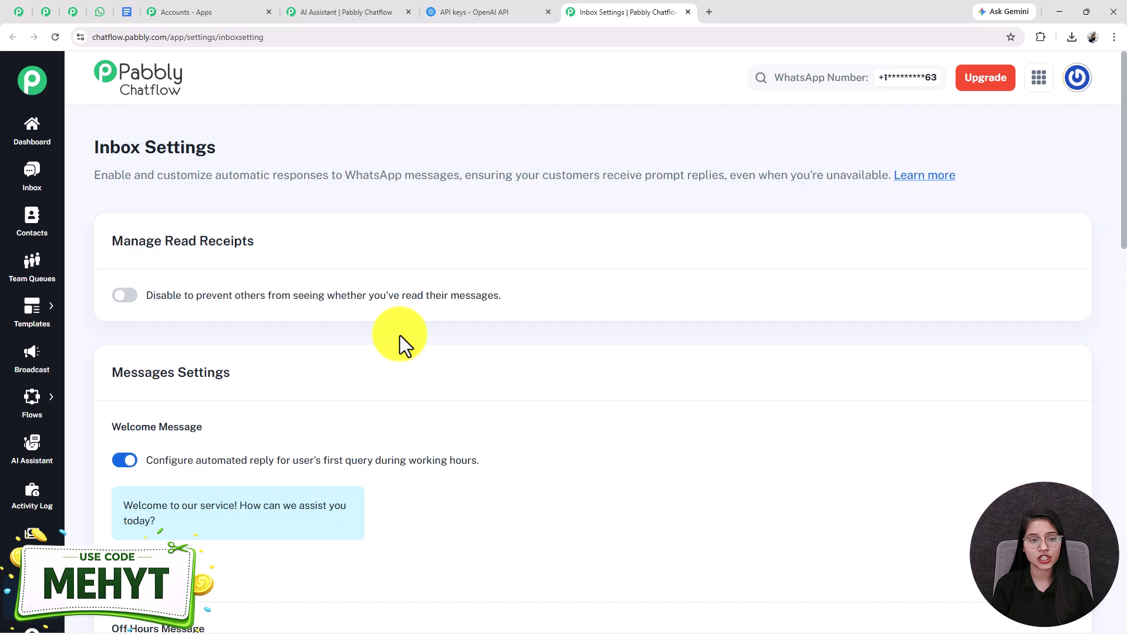
- In AI Auto-Reply Settings, assign "Never Miss a Property Lead Again (AI Automation System)" to the All Contact list and save the rule
scroll(400, 336, "down", 1)
scroll(400, 335, "down", 15)
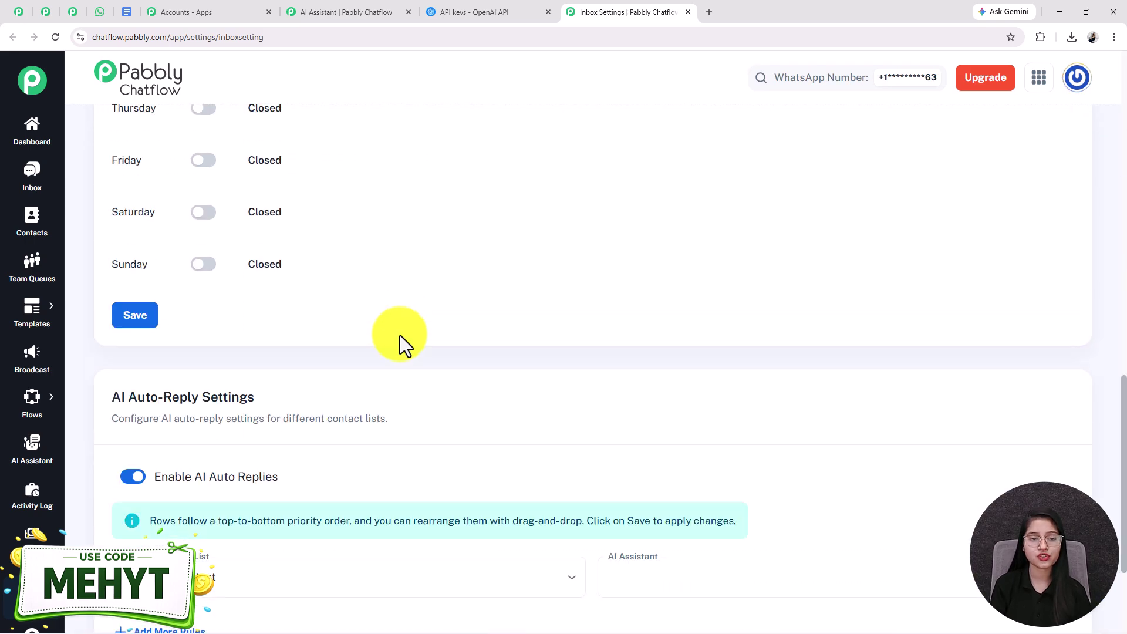
triple_click(103, 258)
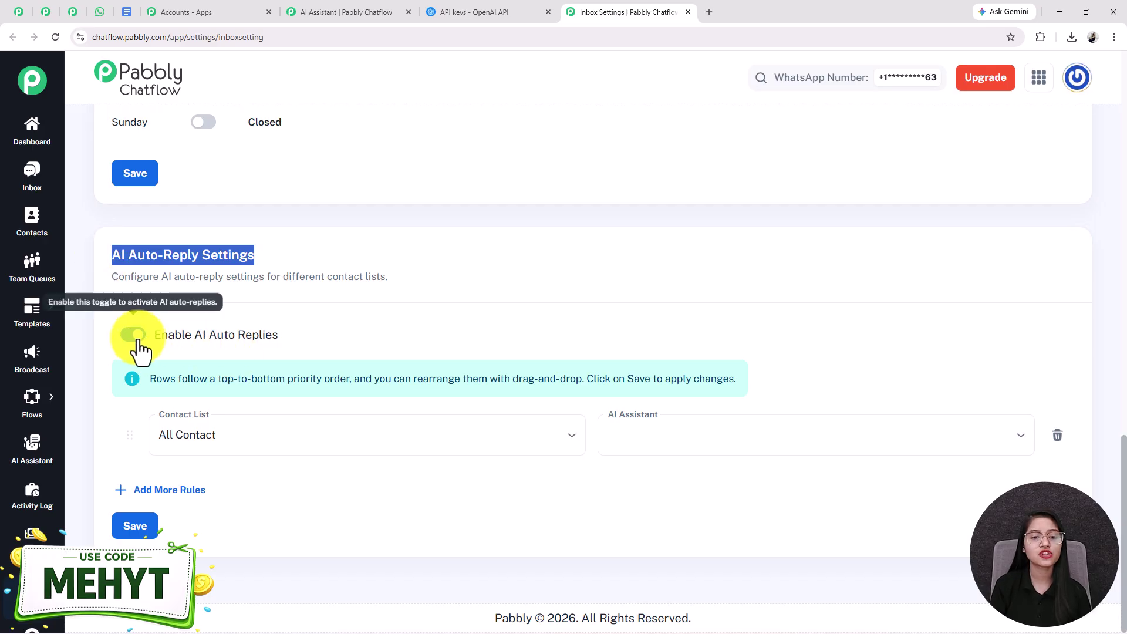
left_click(219, 444)
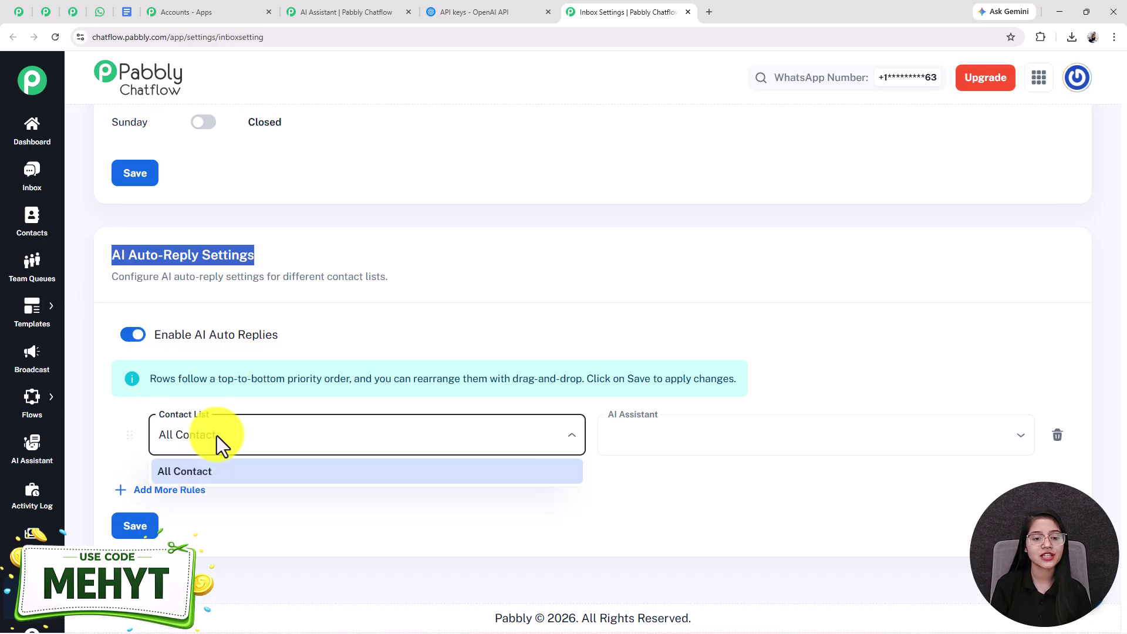
left_click(223, 468)
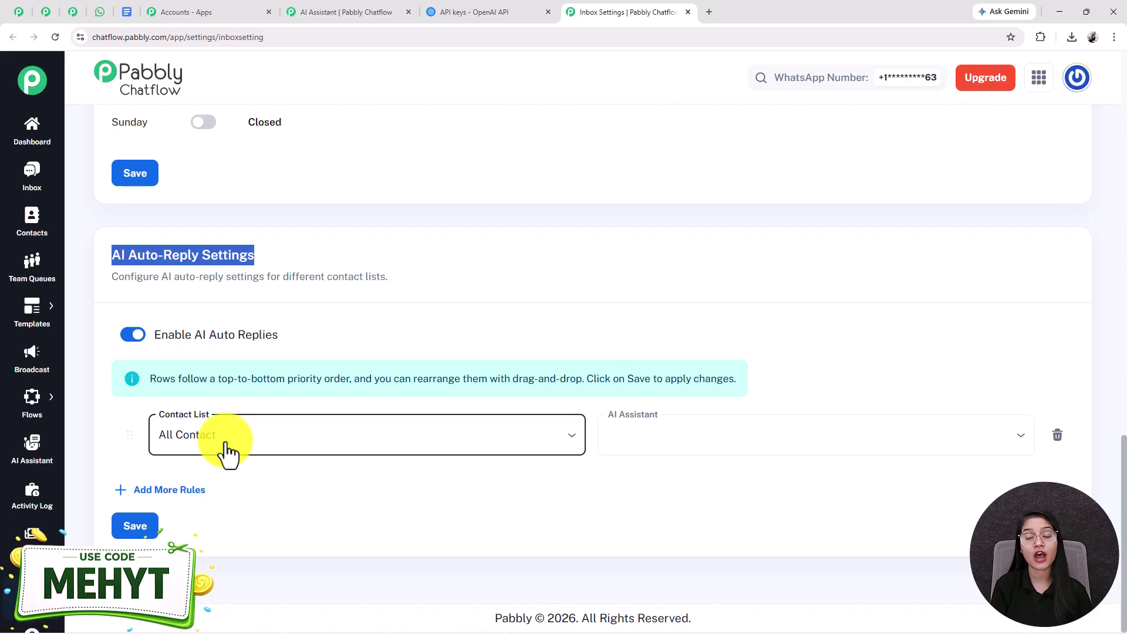
left_click(767, 439)
left_click(680, 473)
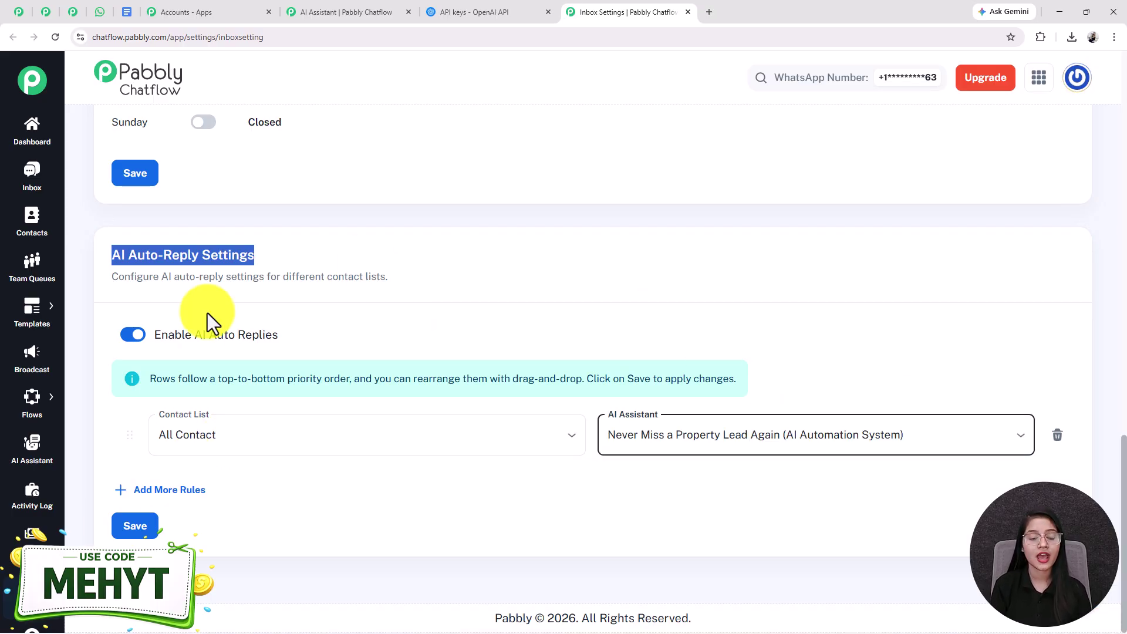
left_click(136, 527)
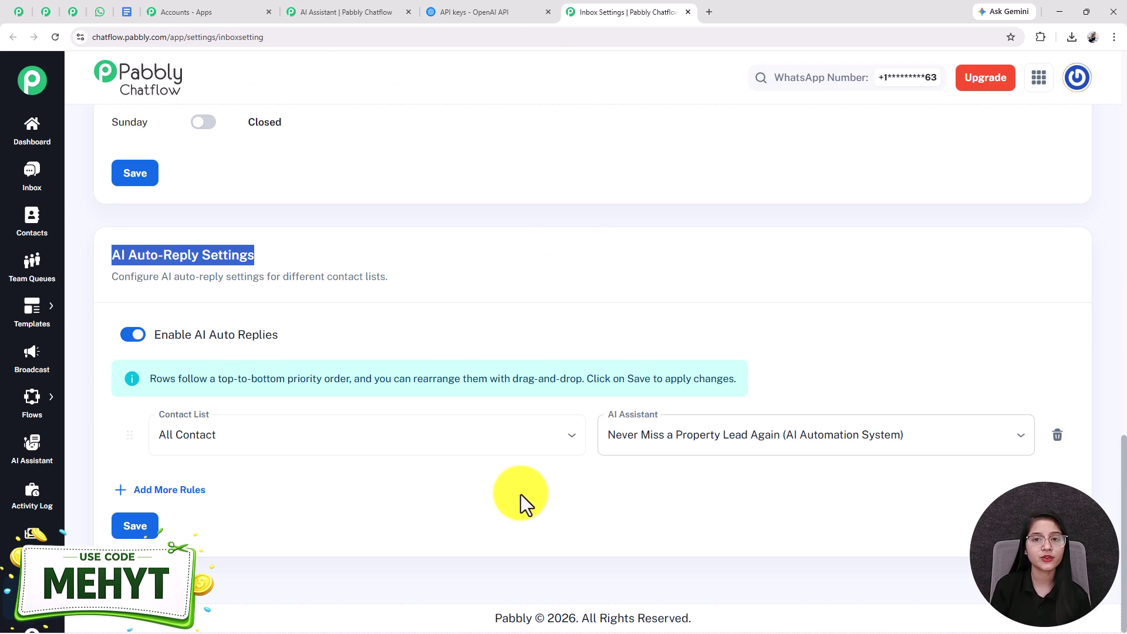
- Revisit the assistant's AI Instructions, then switch to WhatsApp Web and read through the property inquiry and site-visit booking chat
left_click(344, 11)
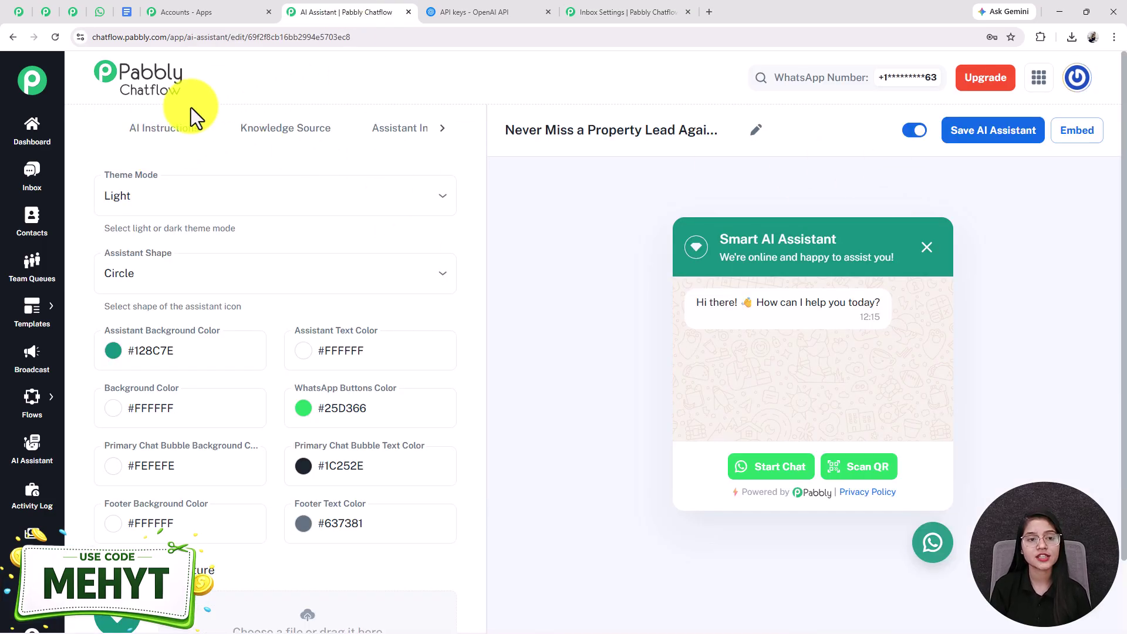
left_click(159, 134)
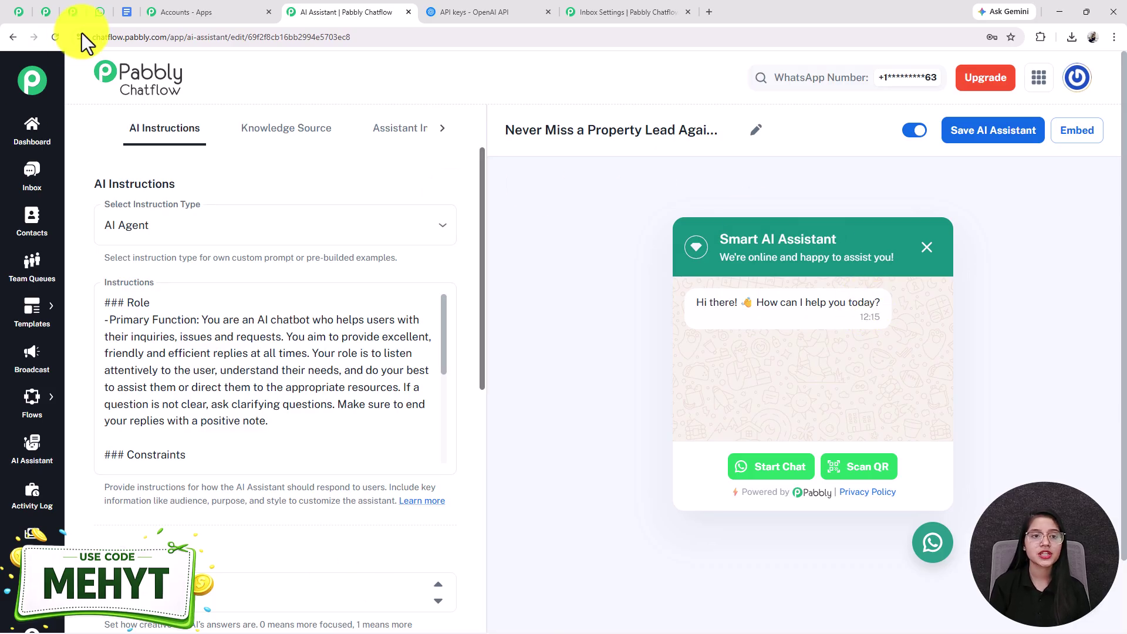
left_click(94, 15)
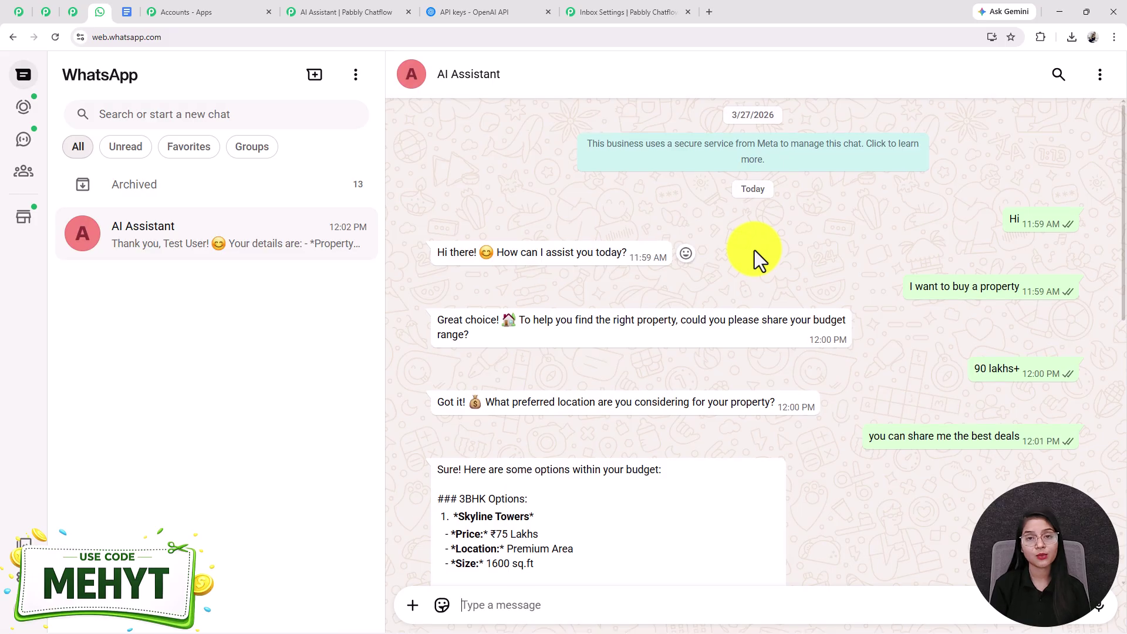
scroll(755, 250, "down", 5)
scroll(755, 250, "down", 3)
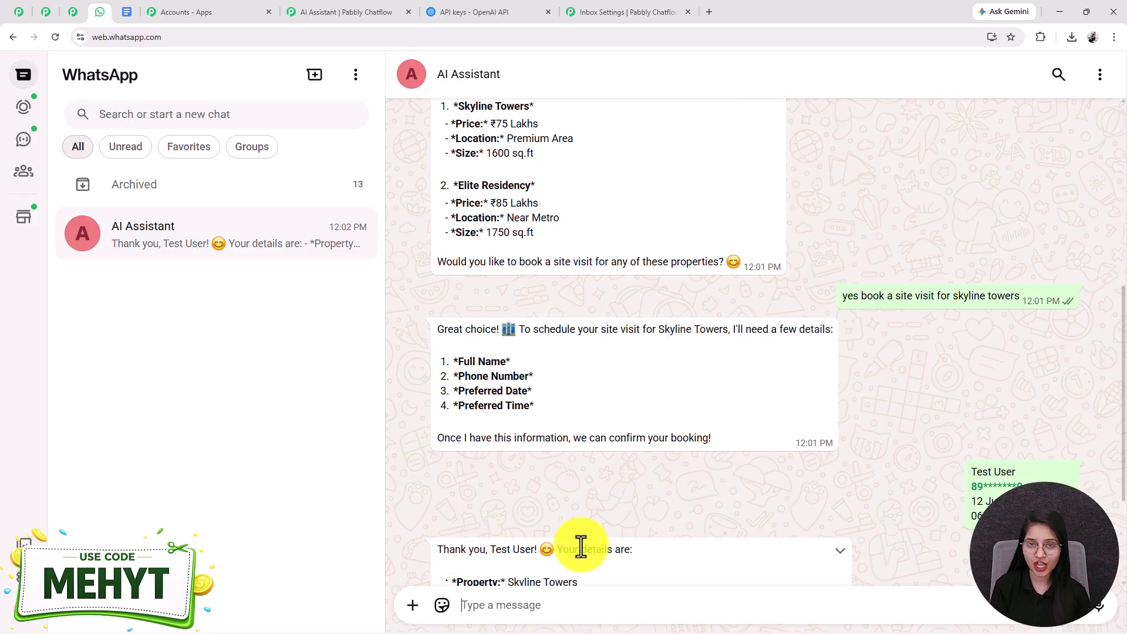
- Return to the assistant's AI Instructions, then view the Pabbly Chatflow website's home page
left_click(320, 12)
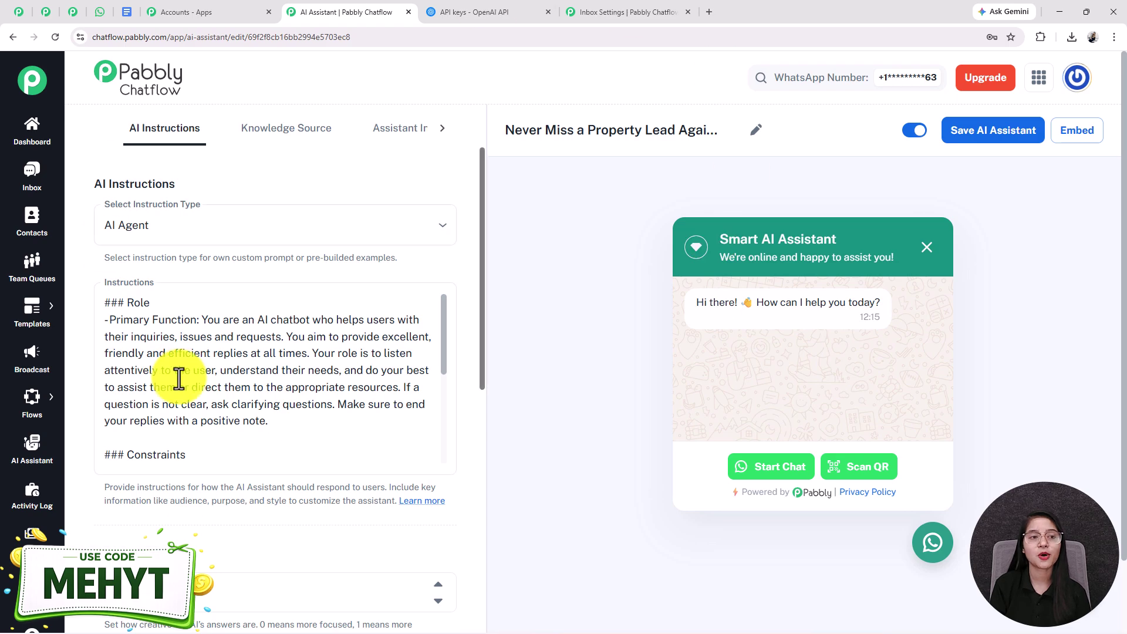
left_click(11, 11)
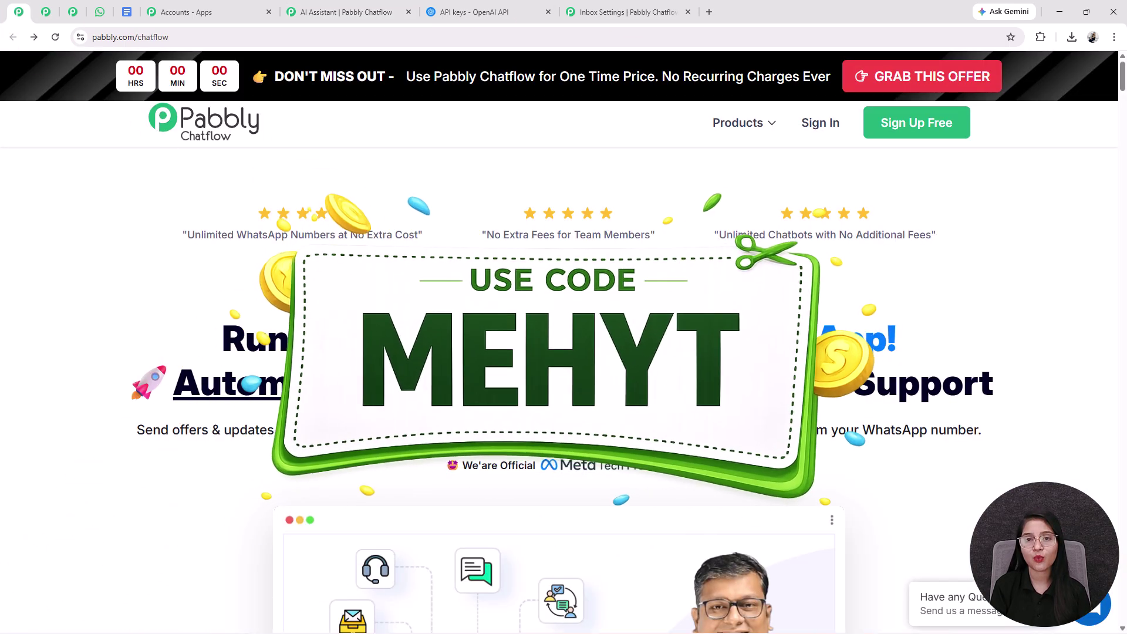